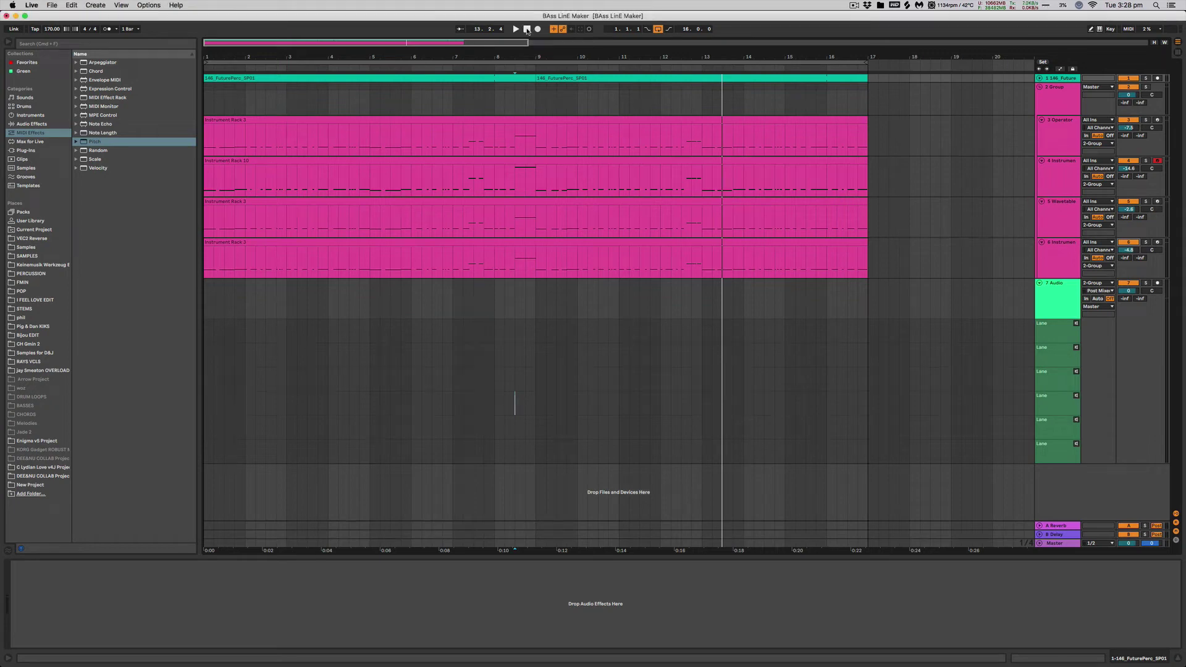
click(527, 30)
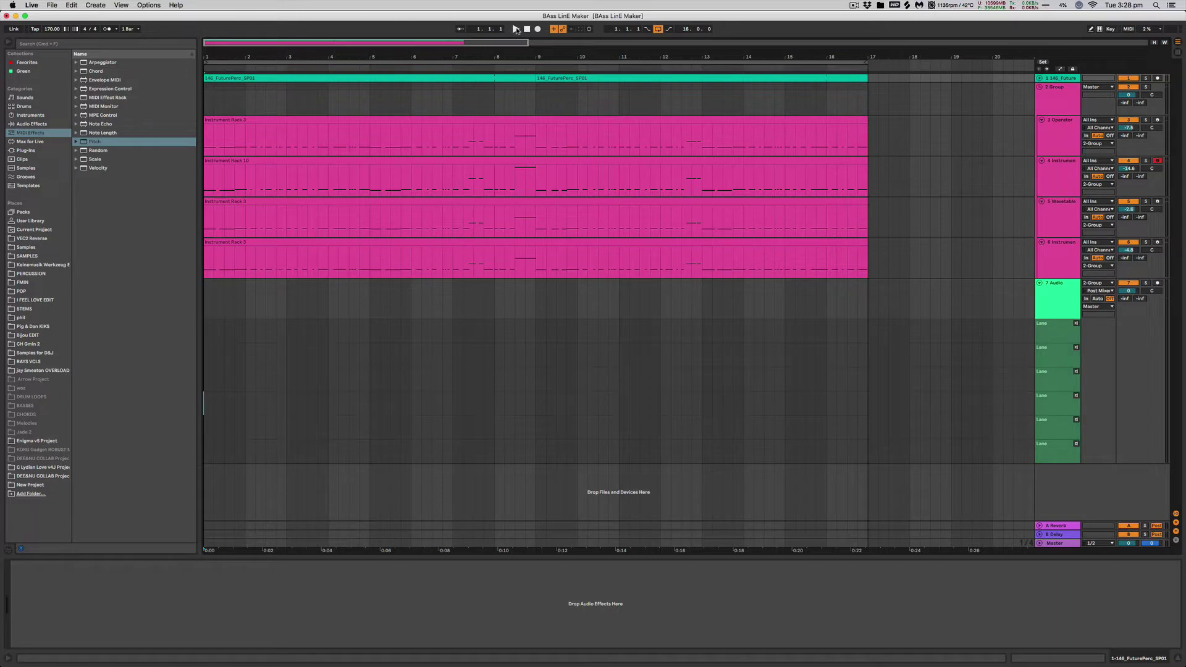
- Play the arrangement once, then stop and return to the start
click(516, 29)
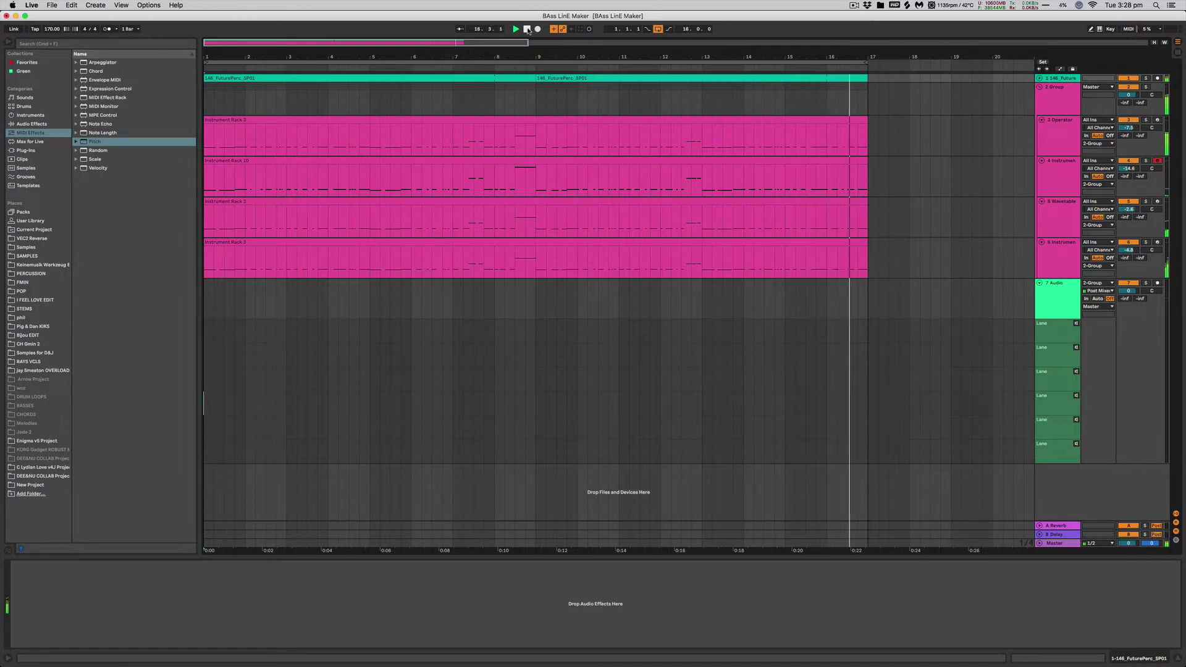
click(528, 29)
click(527, 29)
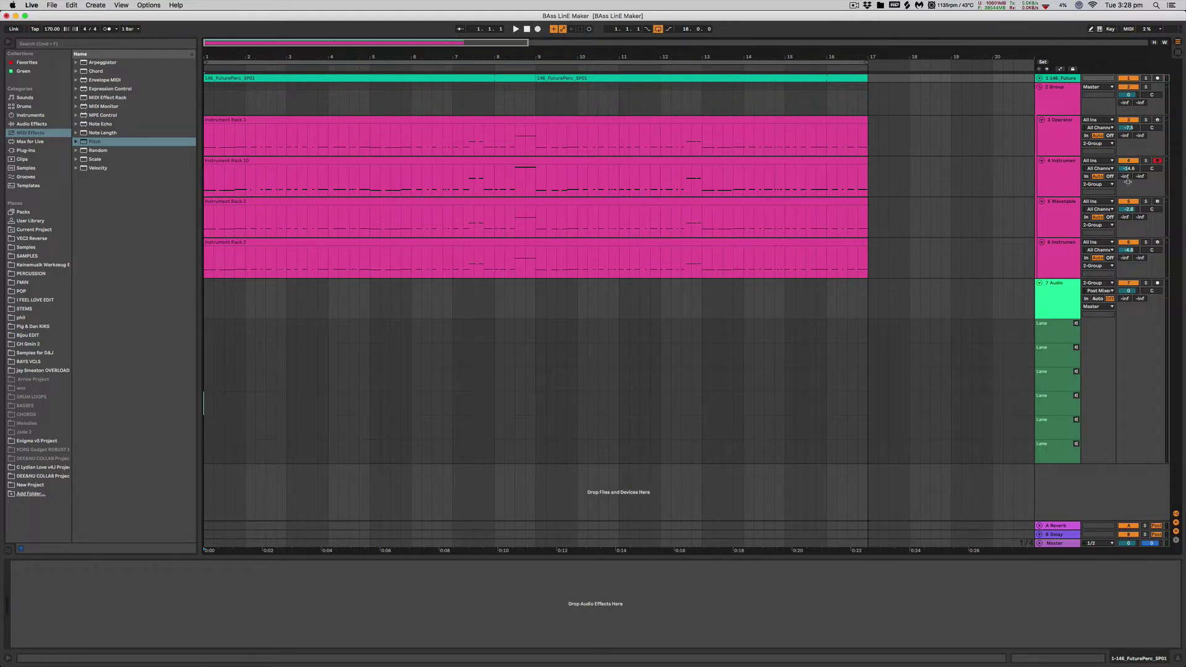
- Switch off tracks 6, 5 and 4 and expand the percussion track's waveform
click(1129, 242)
click(1129, 201)
click(1129, 161)
click(1039, 79)
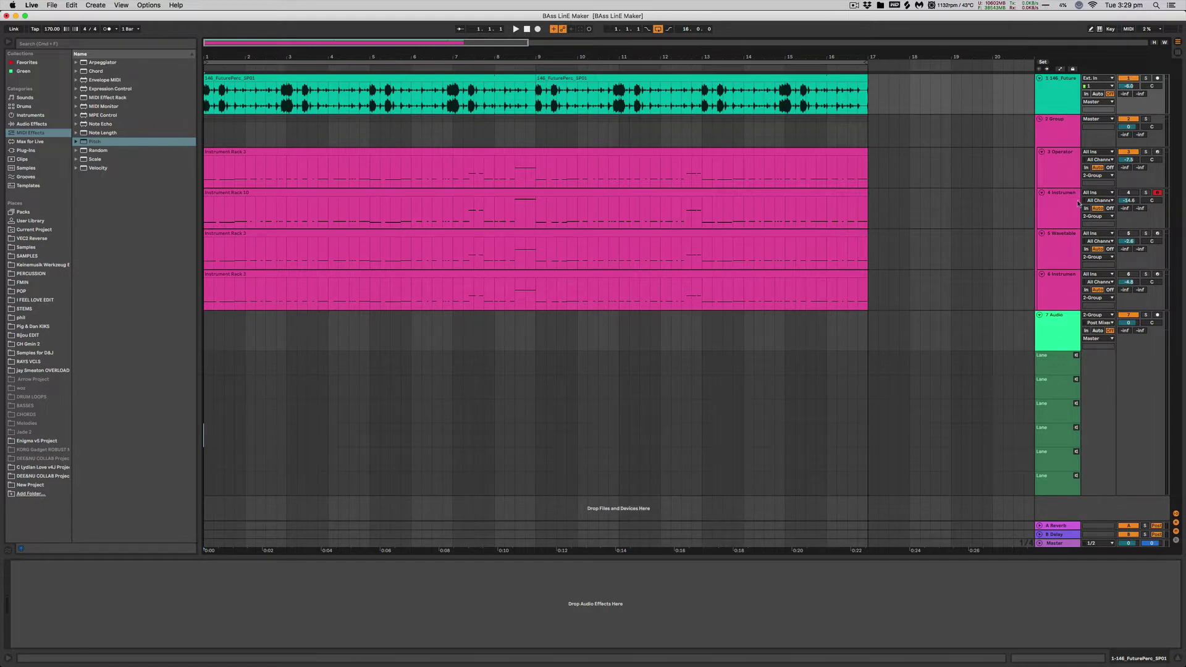
- Start playback while showing track 3's Operator, then track 4's Instrument Rack devices
click(1057, 165)
key(space)
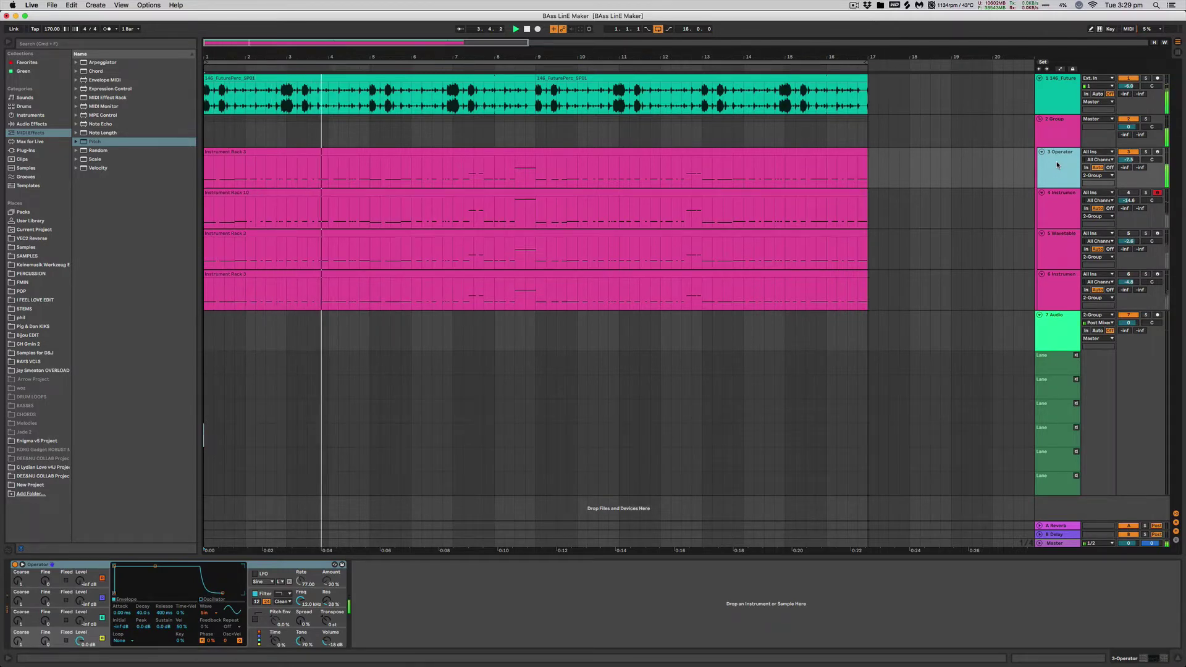
click(1064, 213)
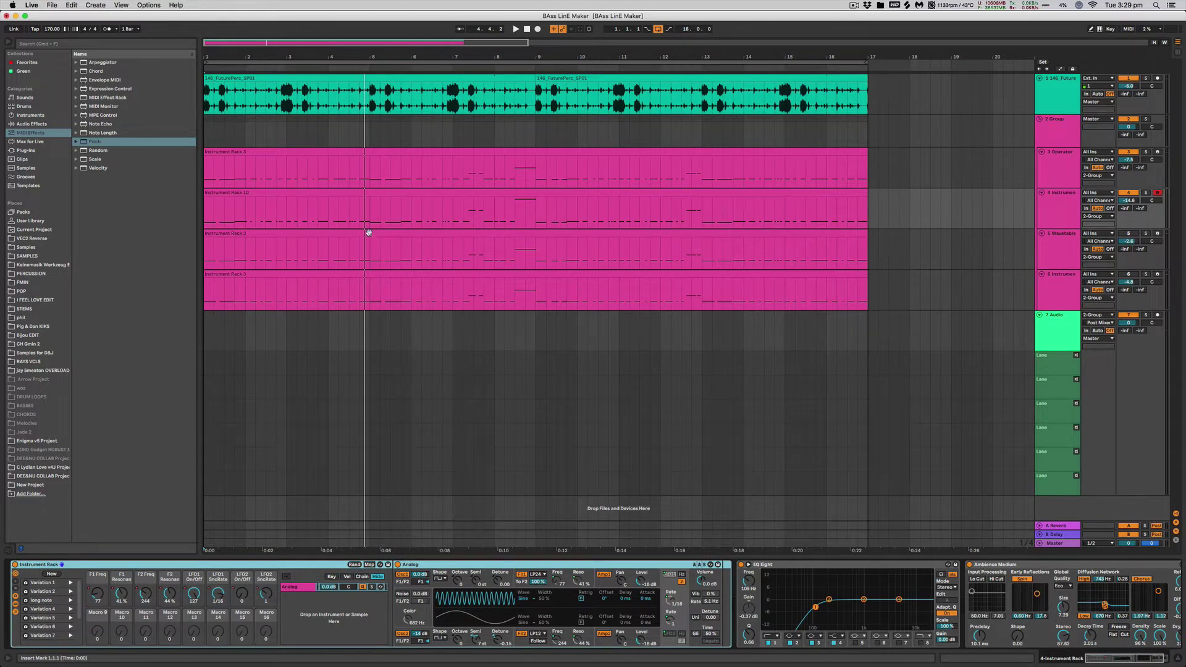
- Audition Instrument Rack 10's macro Variations 1 through 6
click(367, 211)
click(47, 583)
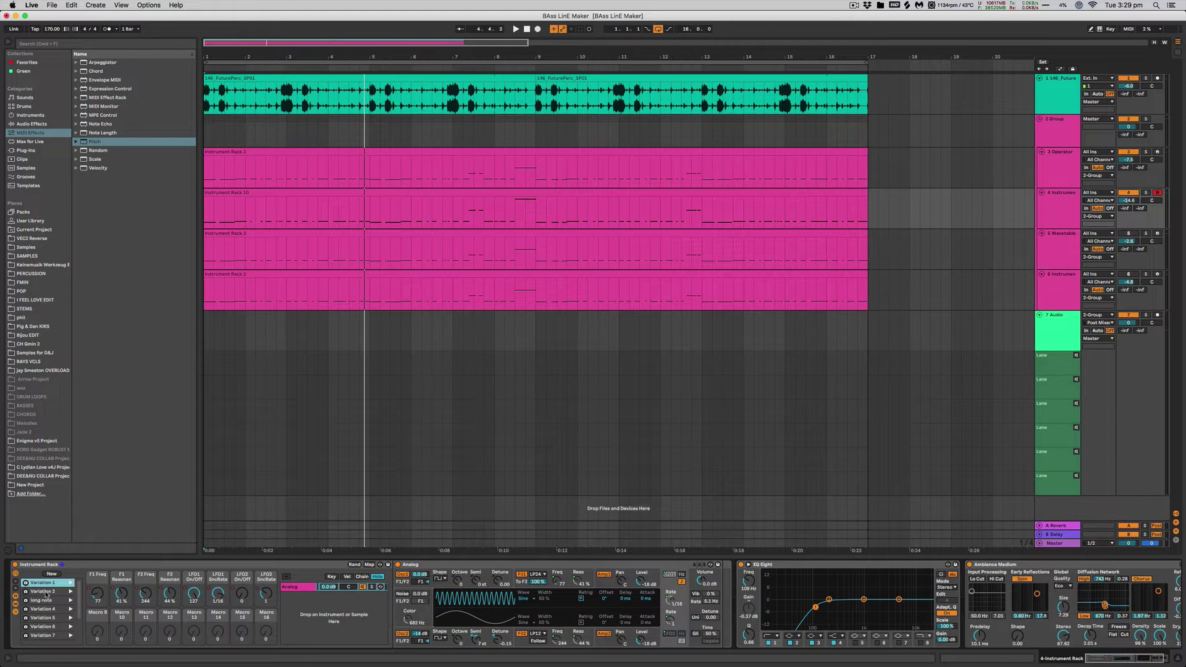
click(46, 592)
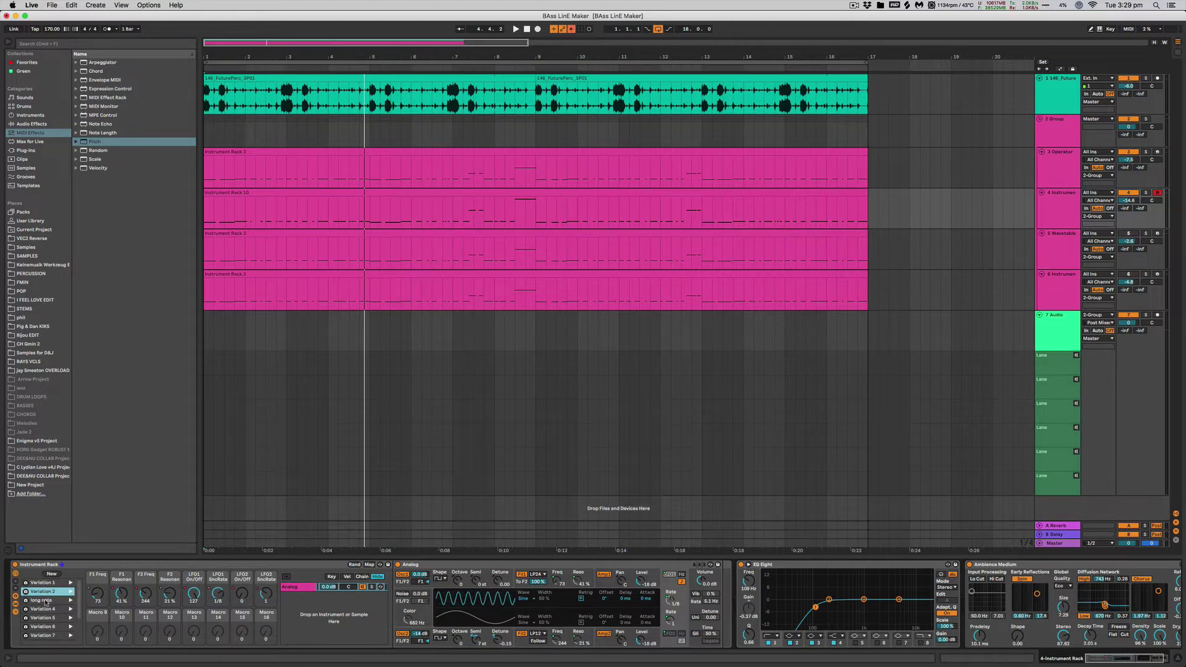
click(45, 602)
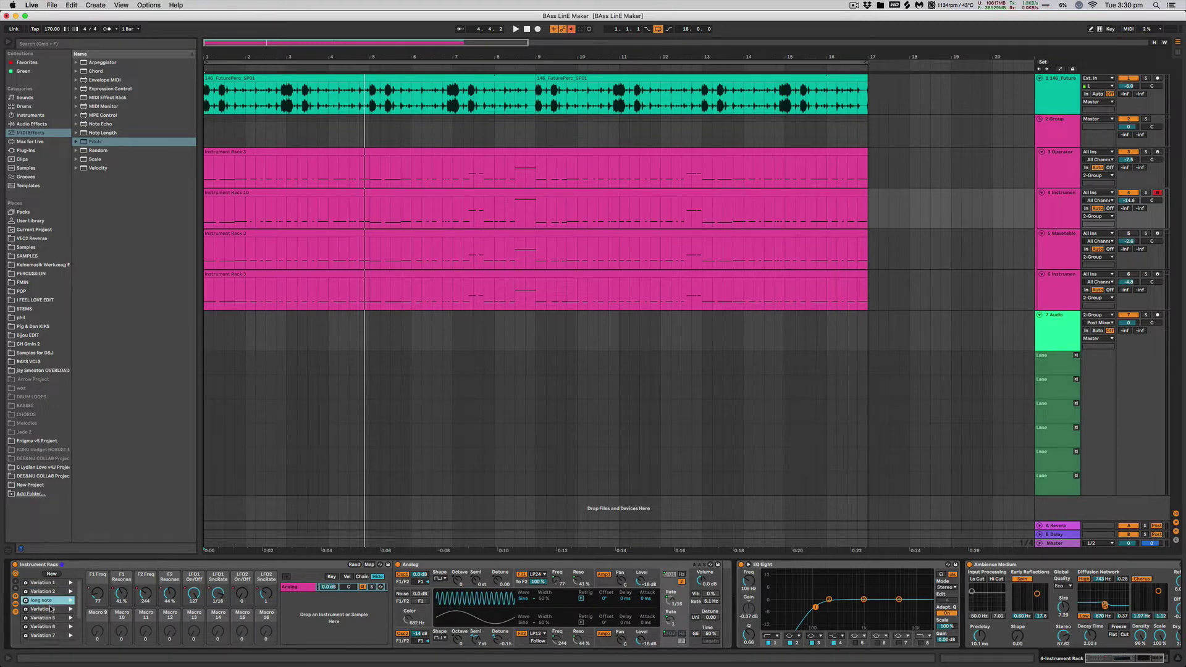
click(49, 609)
click(47, 618)
click(41, 627)
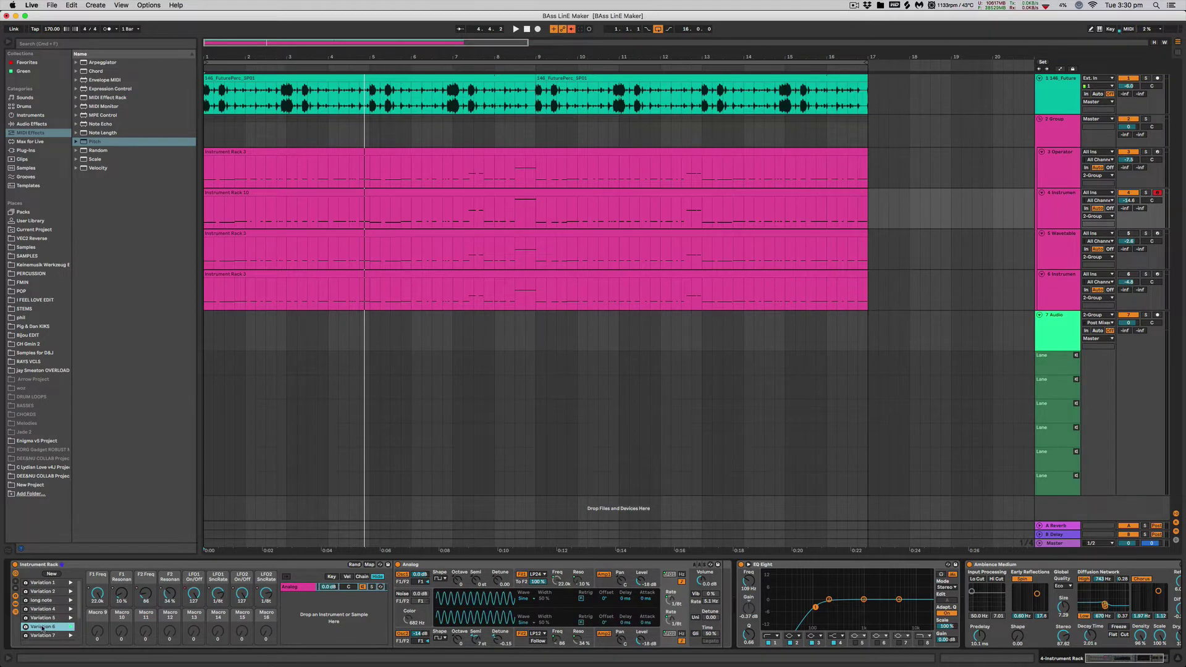
- Return to Variation 1, solo track 4 and play from bar 1
click(45, 583)
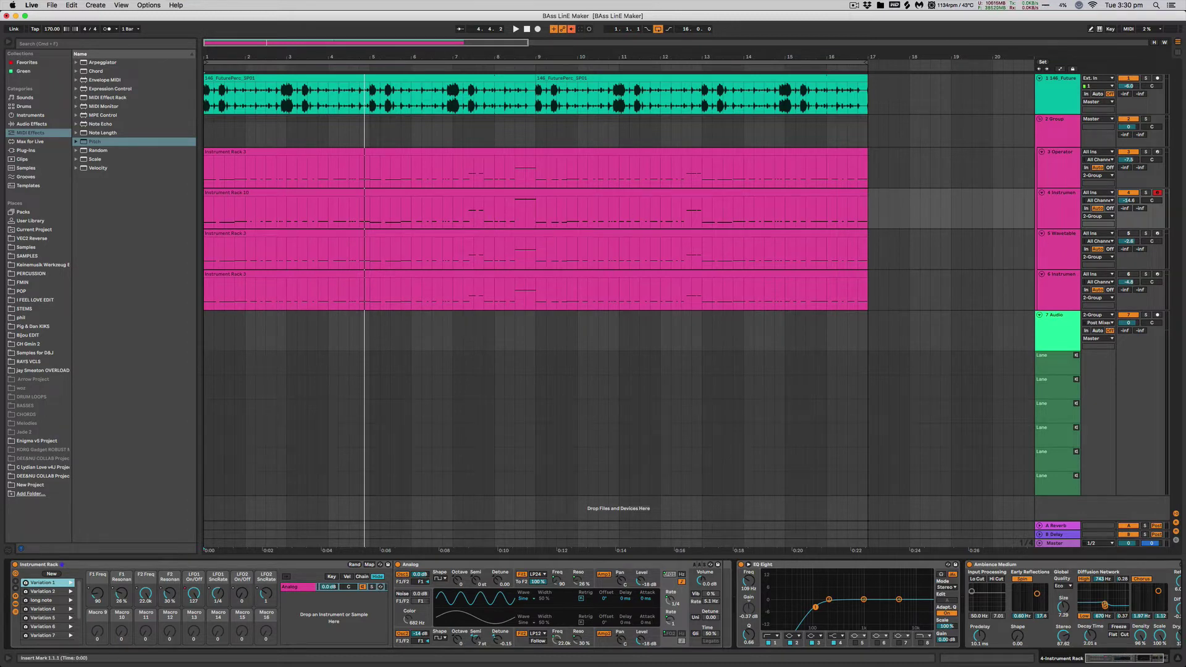
click(1145, 193)
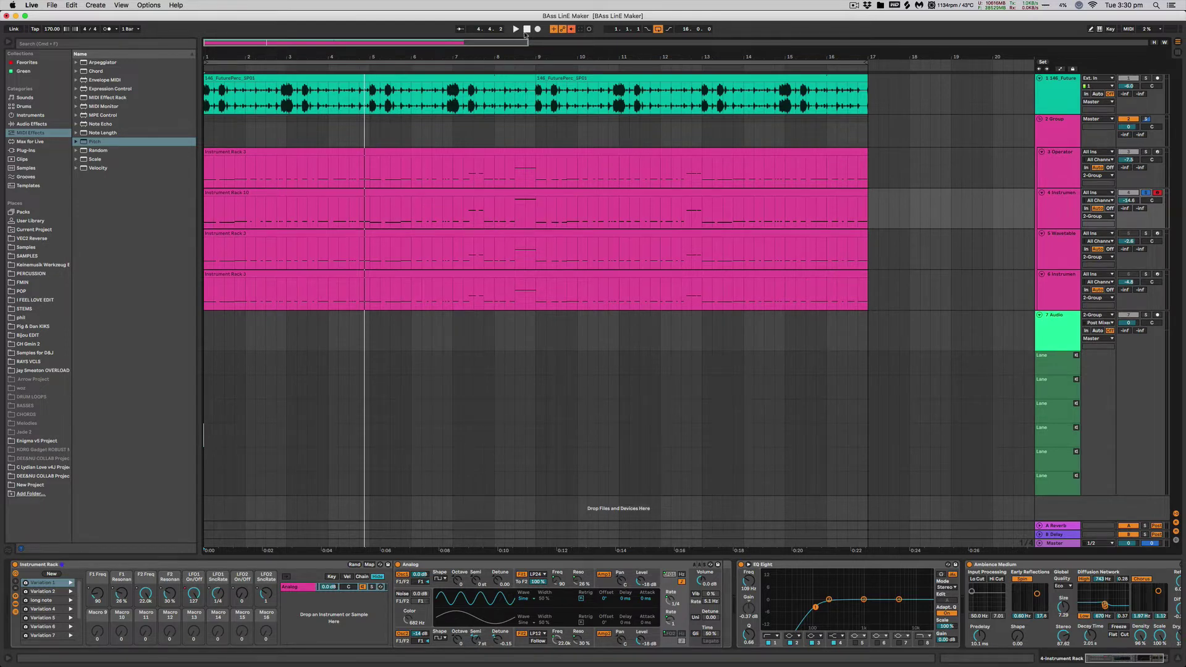
click(516, 29)
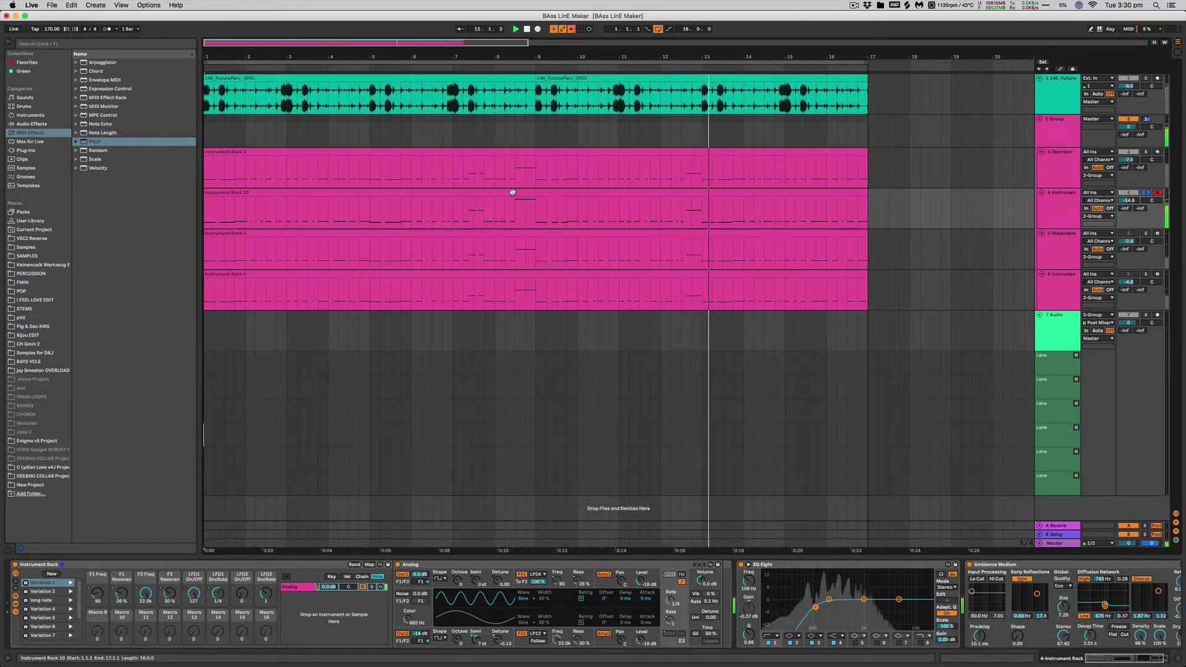
- Open the Instrument Rack 10 clip's notes with taller Velocity and Chance lanes, clearing the selection
double_click(512, 192)
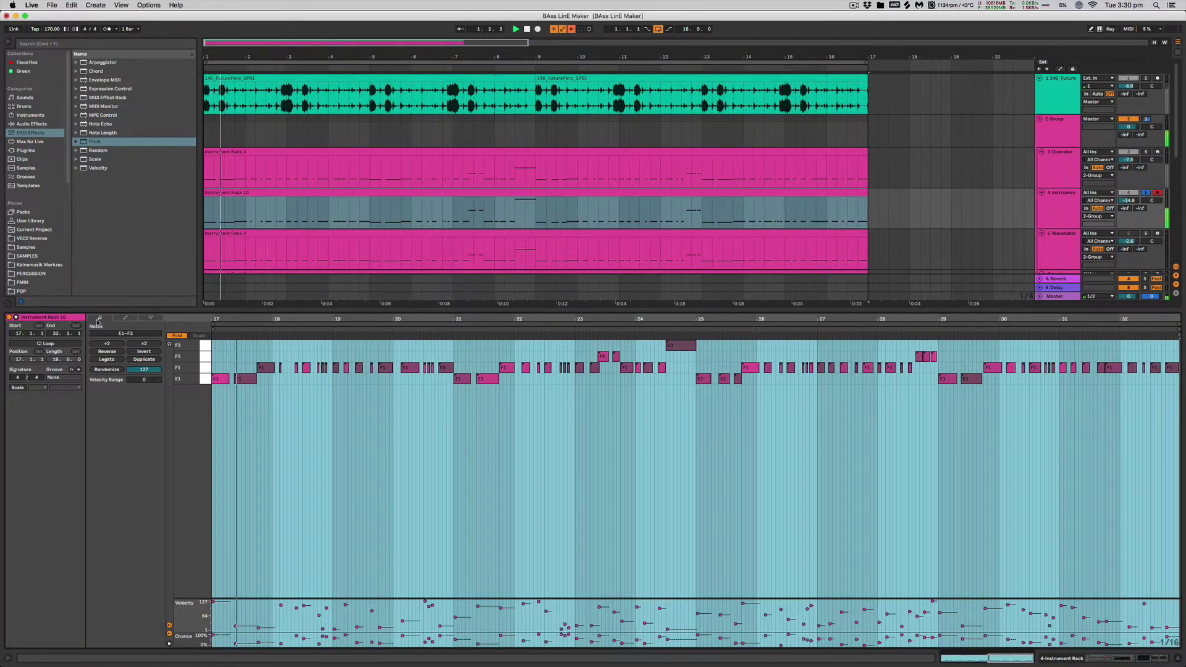
click(151, 318)
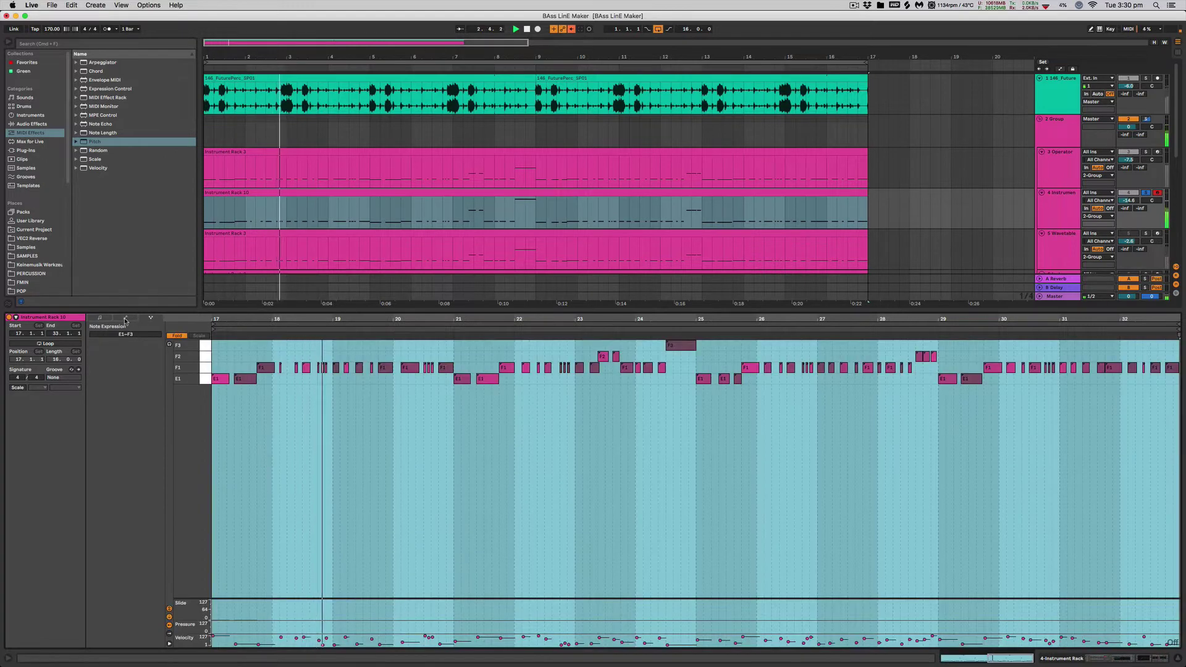
click(125, 317)
click(101, 318)
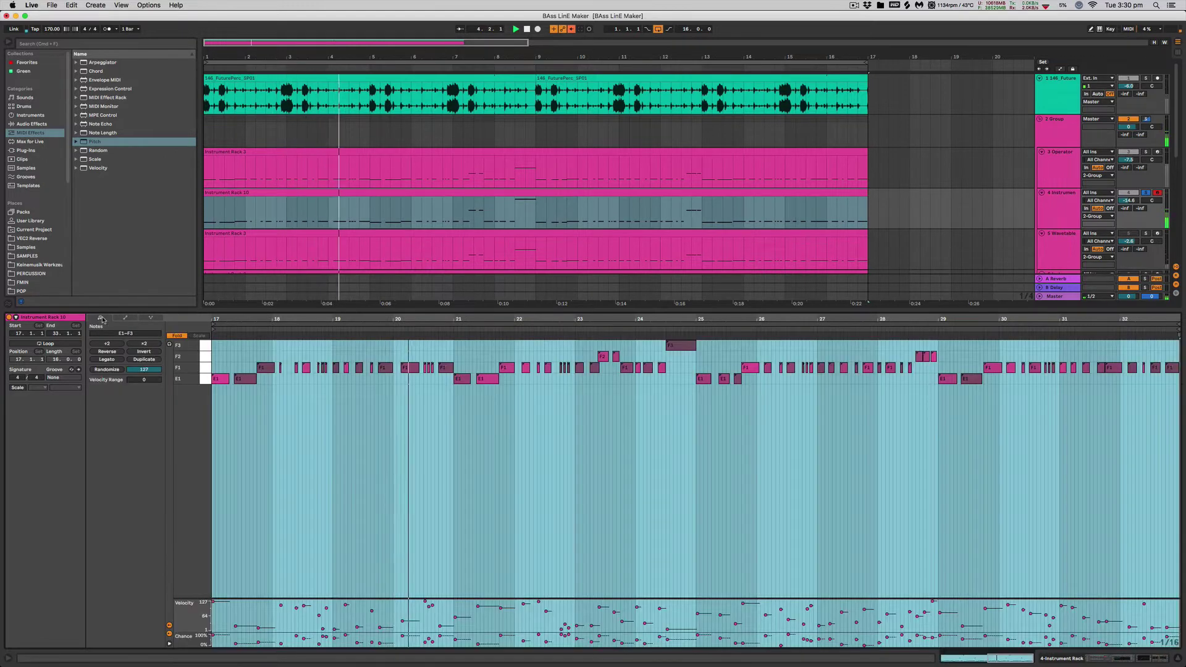
drag(190, 598, 190, 525)
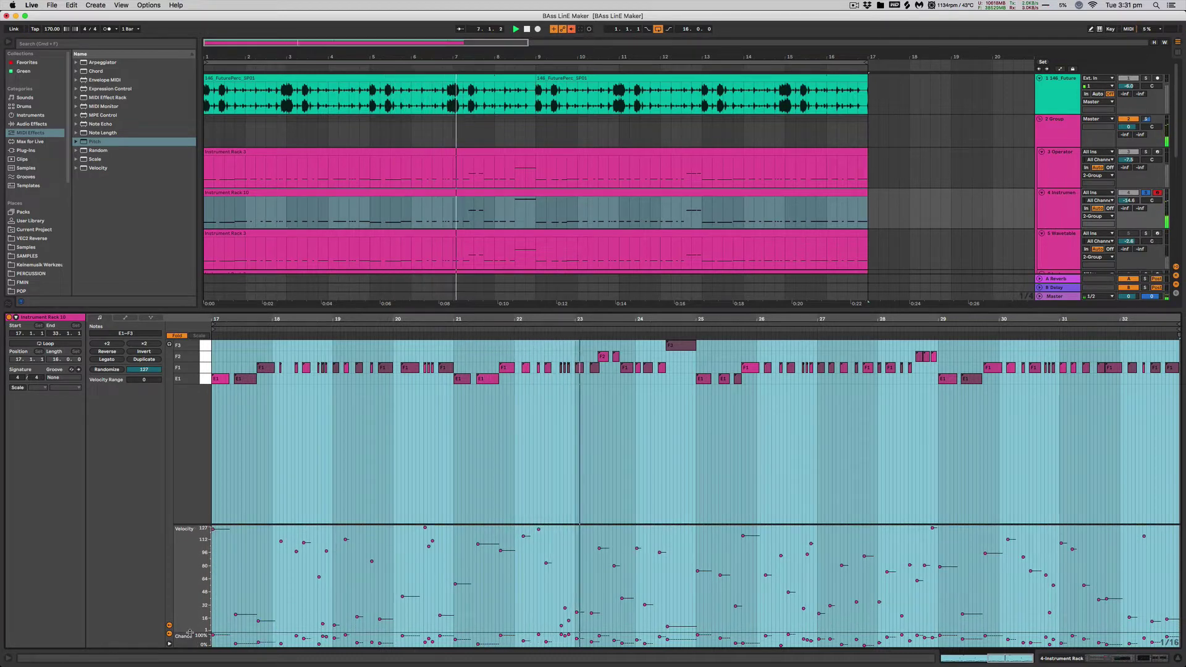
drag(196, 643, 194, 556)
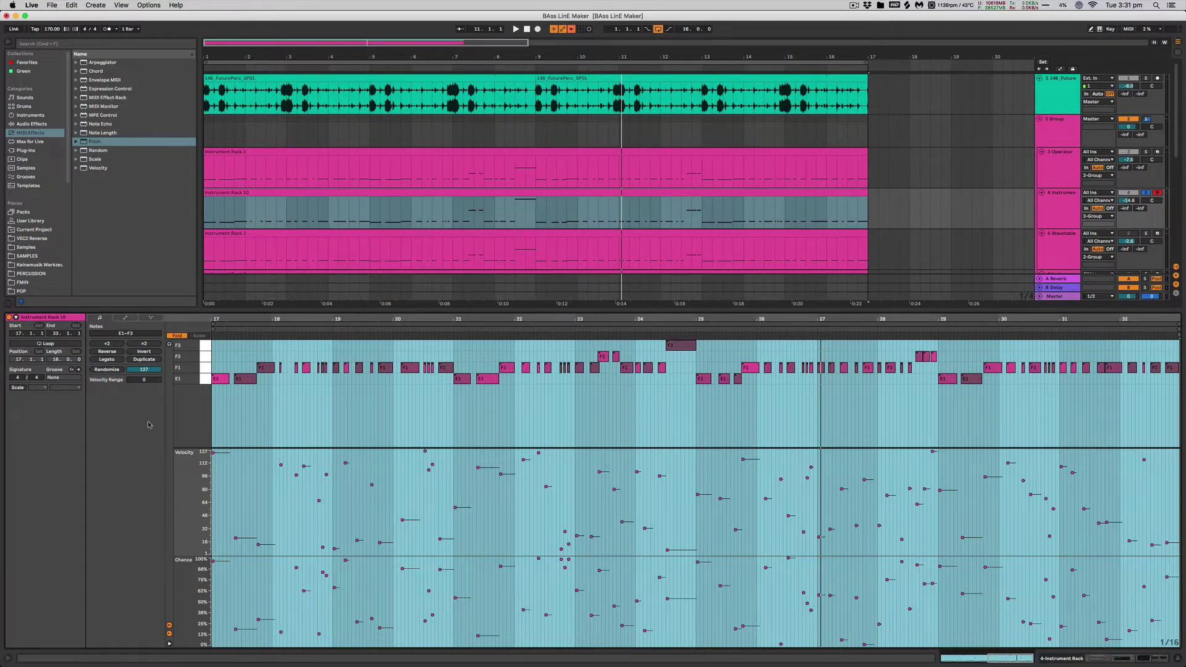
click(387, 591)
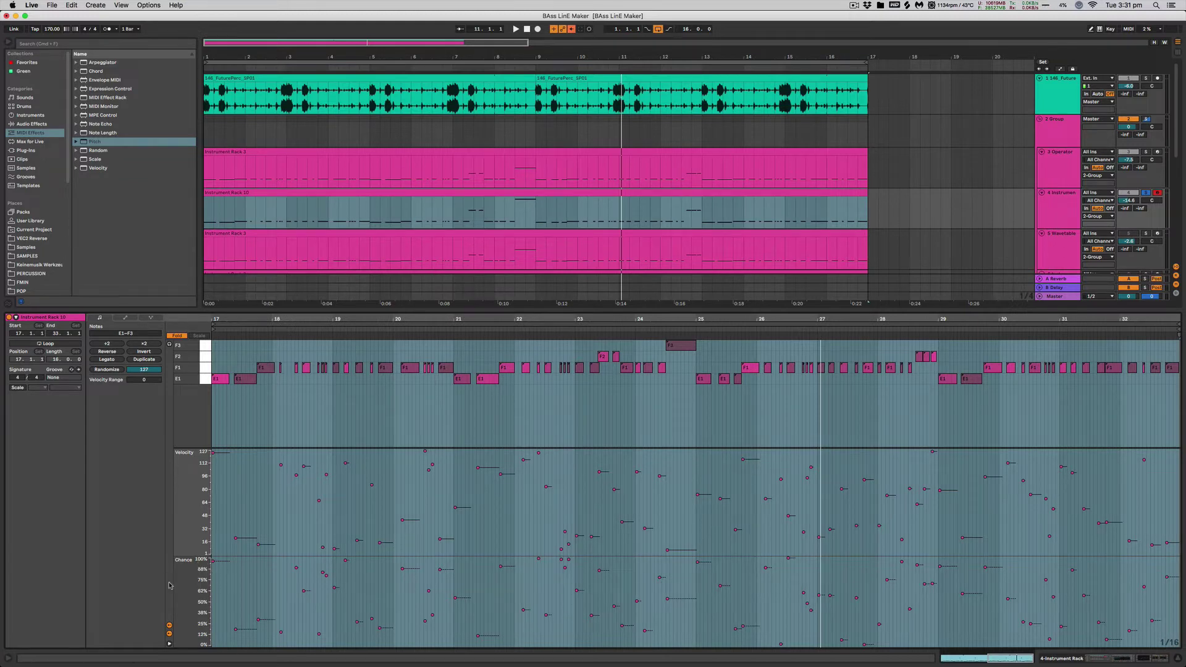
- Randomize the clip notes' Chance values, play the result, then unsolo track 4
click(188, 577)
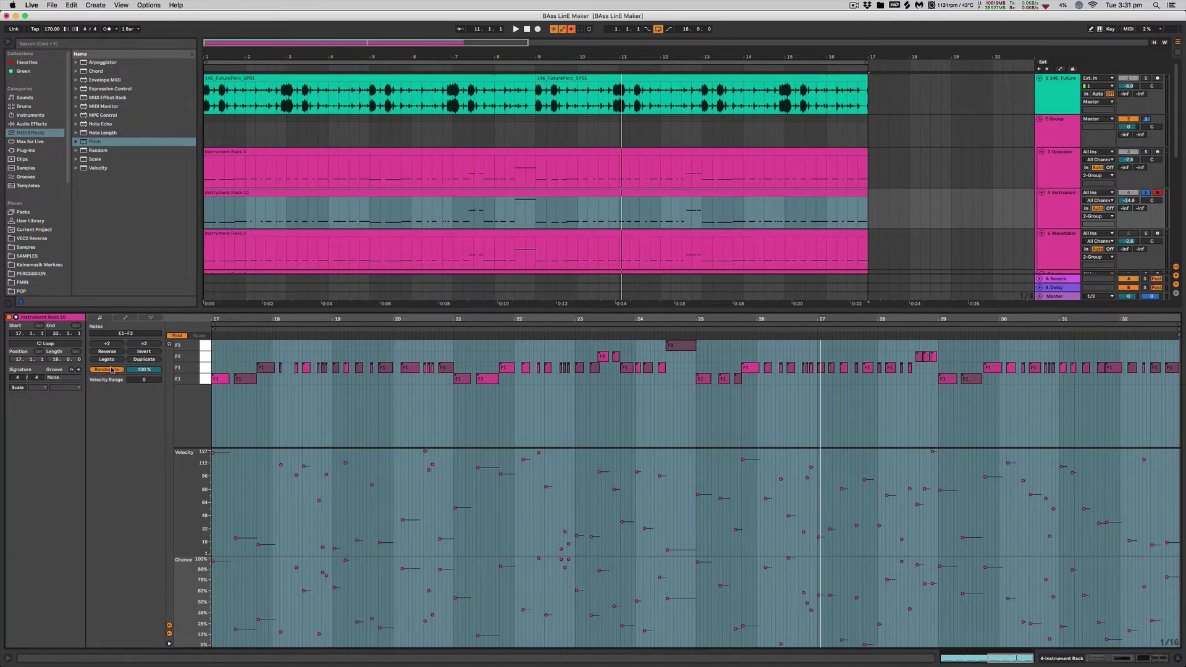
click(112, 369)
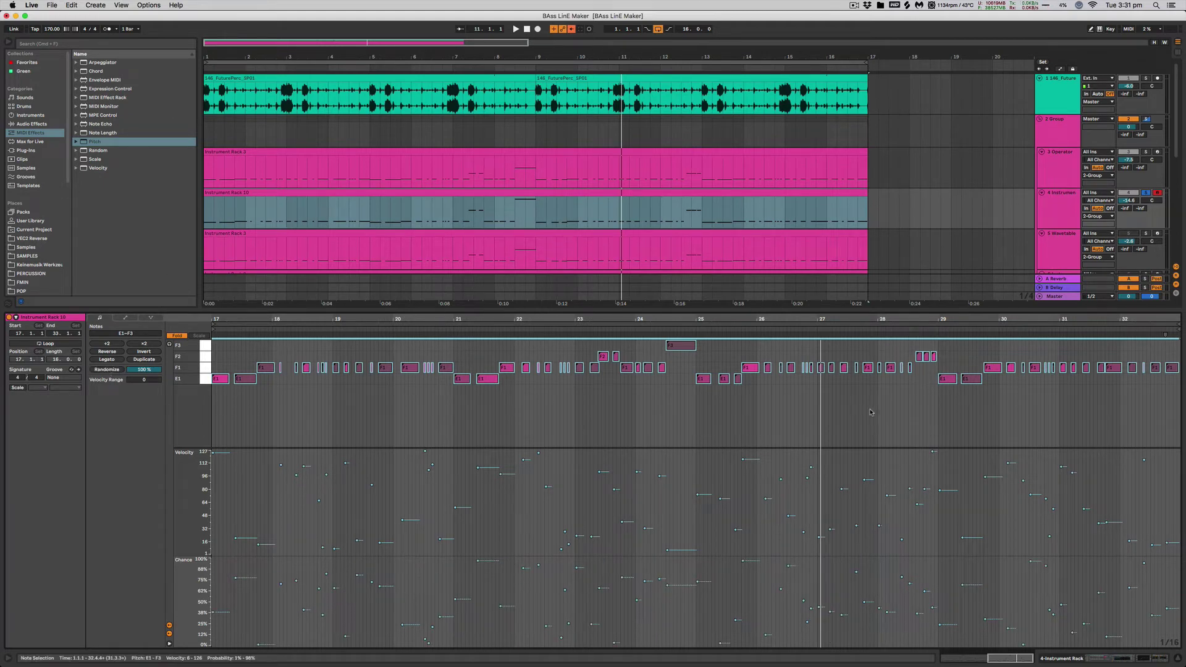
key(space)
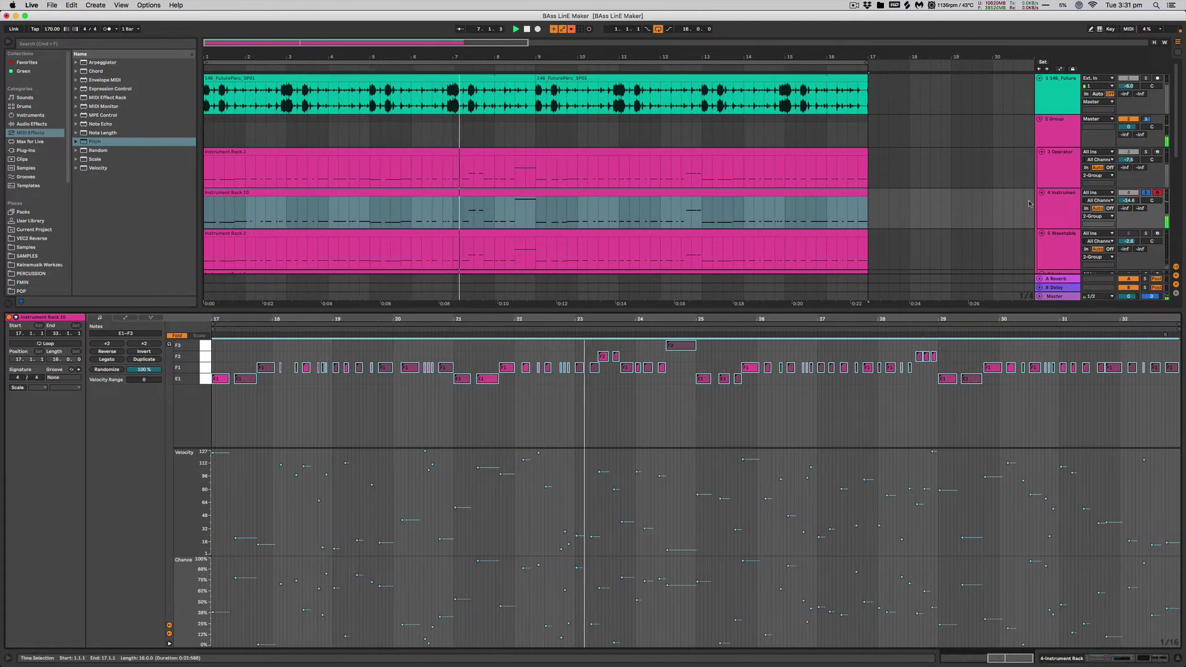
click(1146, 193)
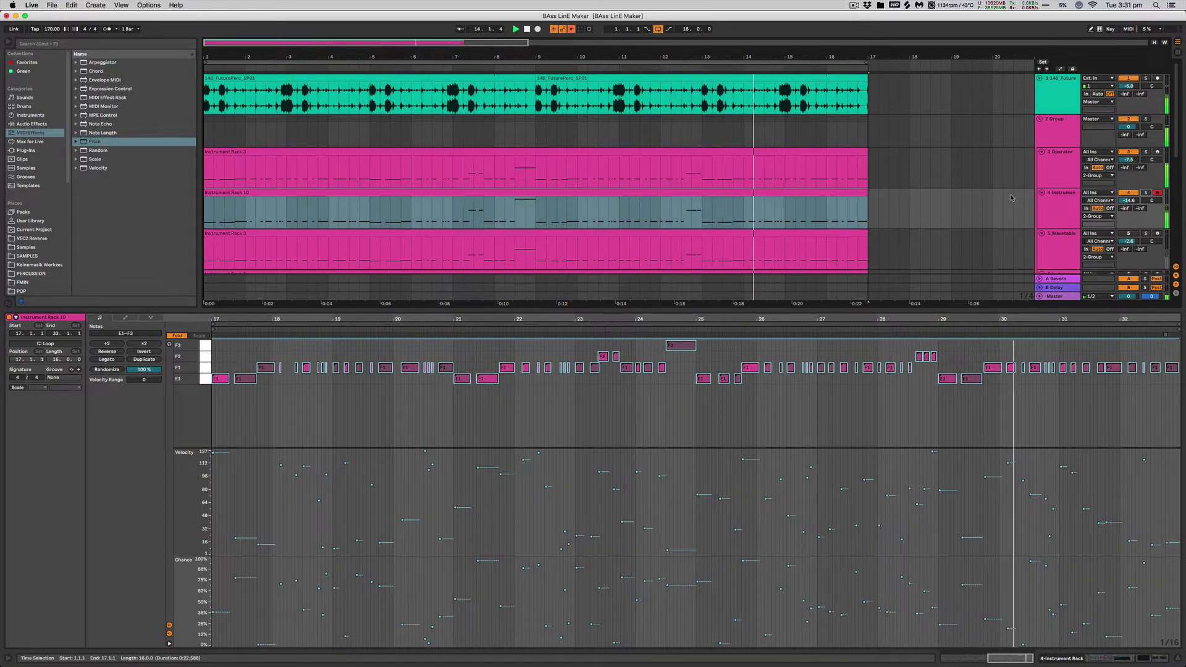
scroll(1091, 214, down, 1)
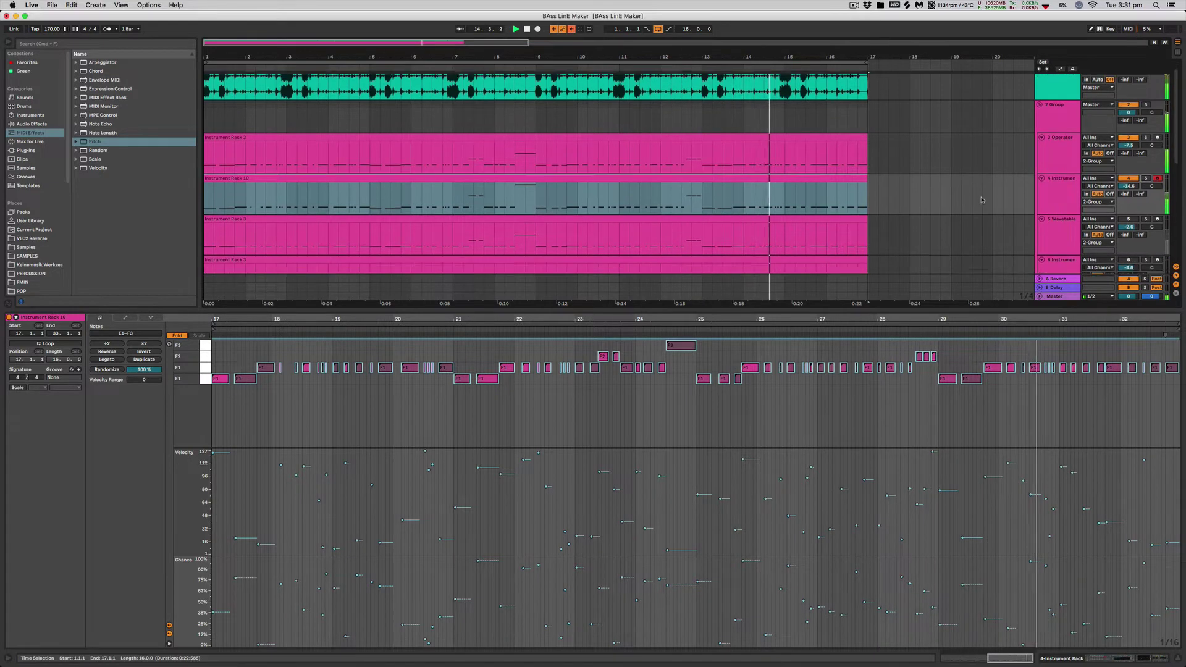
- Inspect track 5's Wavetable devices and Instrument Rack 3 clip notes, then solo the Wavetable track
click(1057, 233)
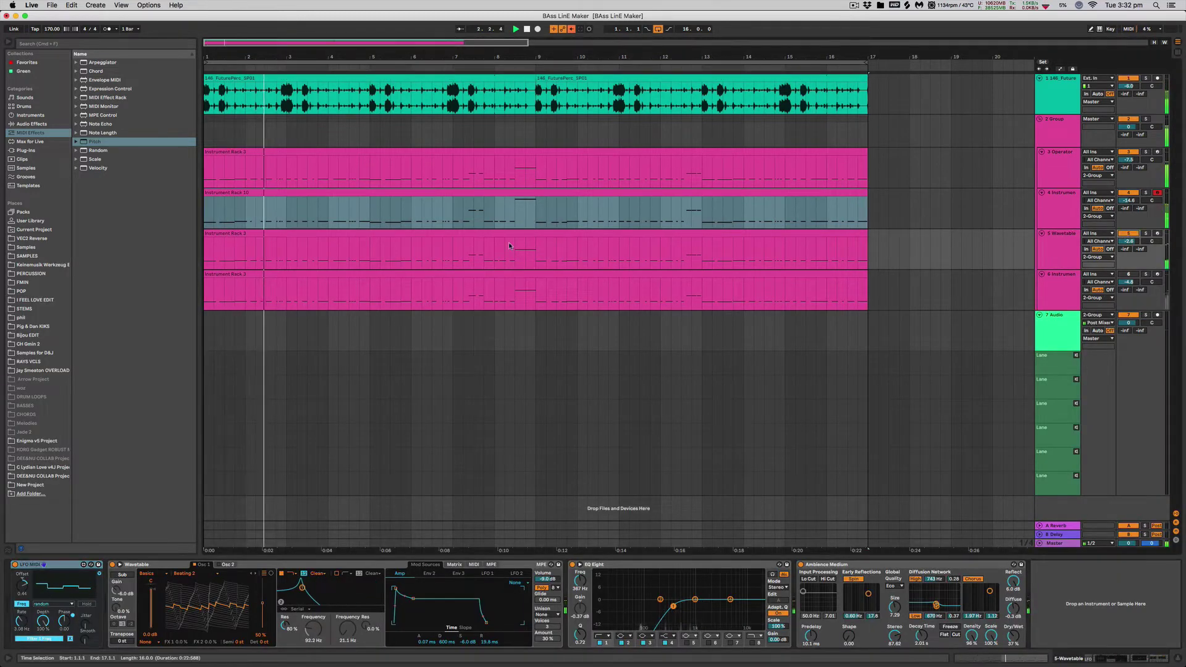
double_click(387, 236)
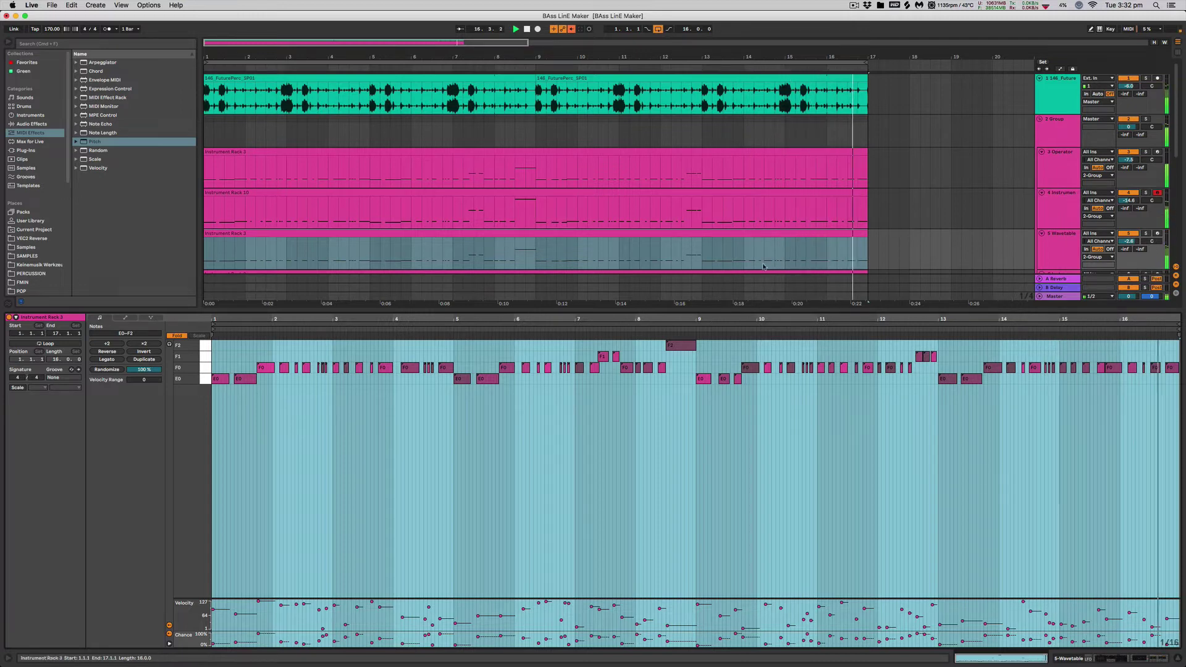
click(993, 245)
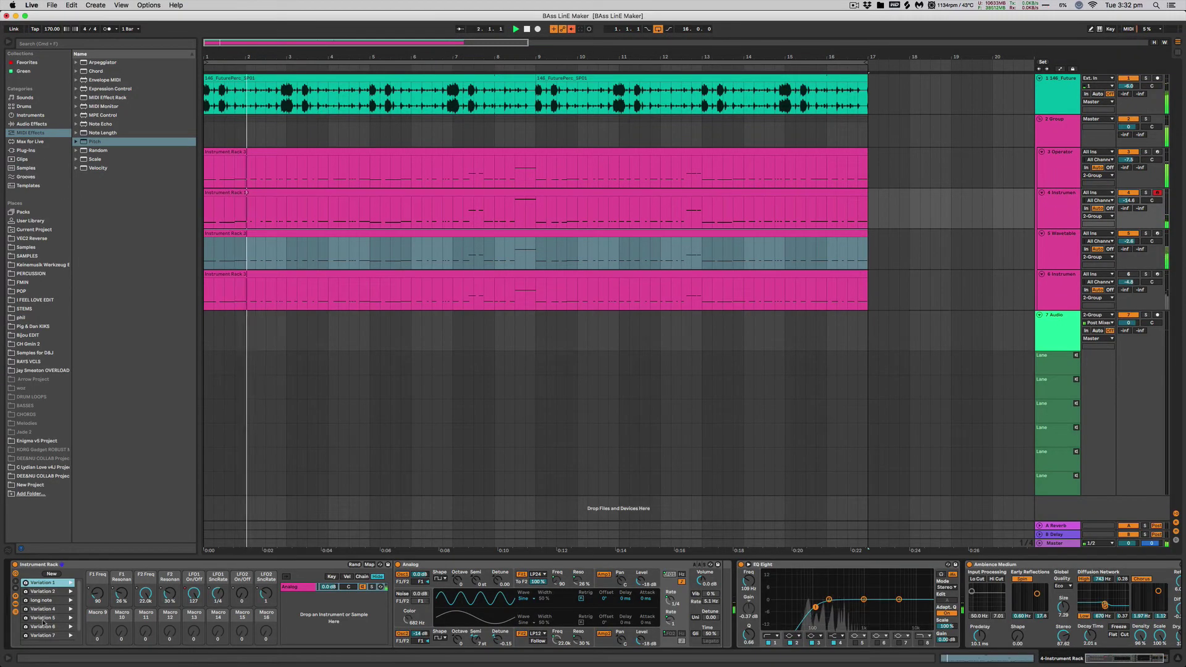
click(1061, 243)
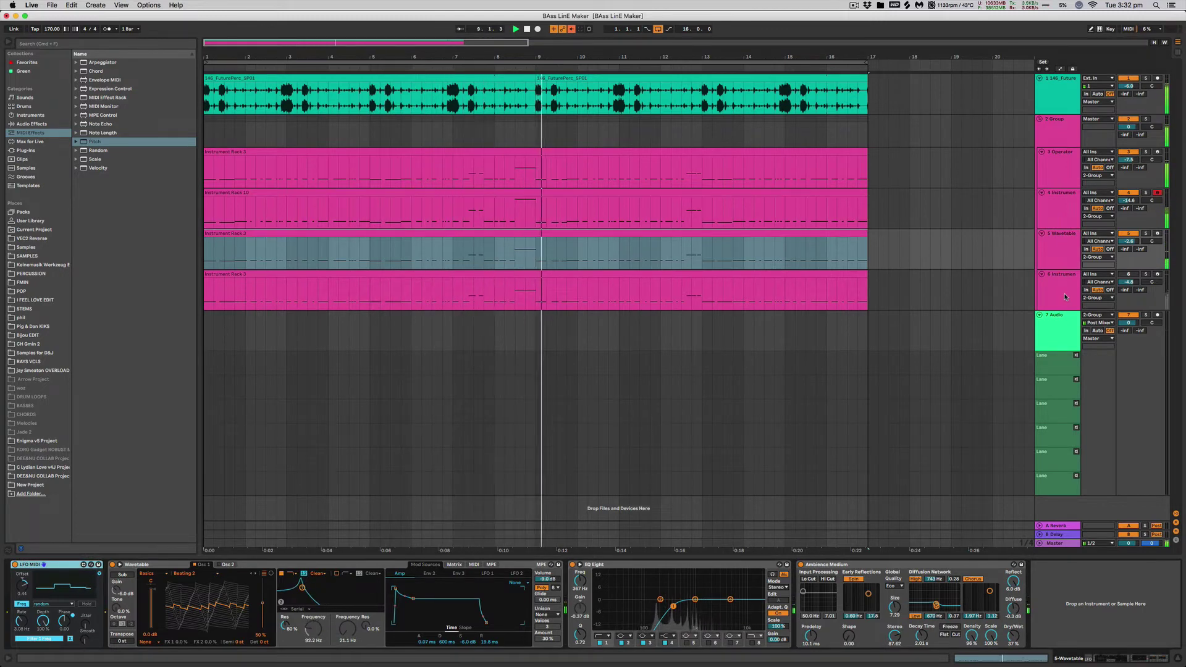
click(1063, 253)
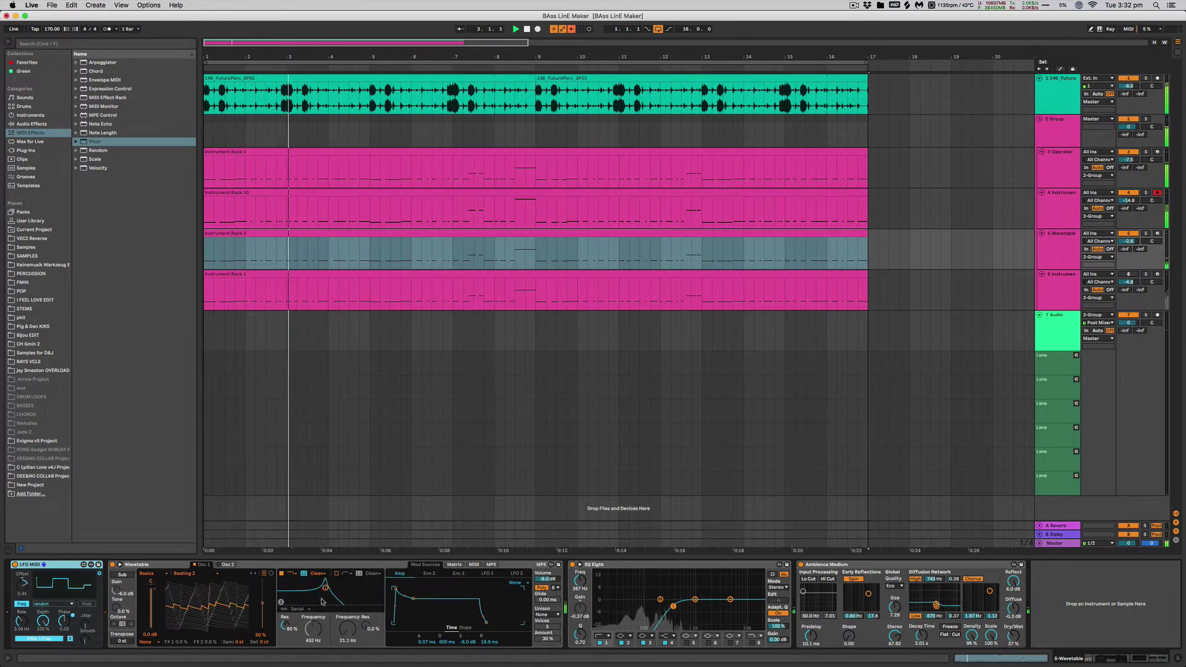
click(1146, 234)
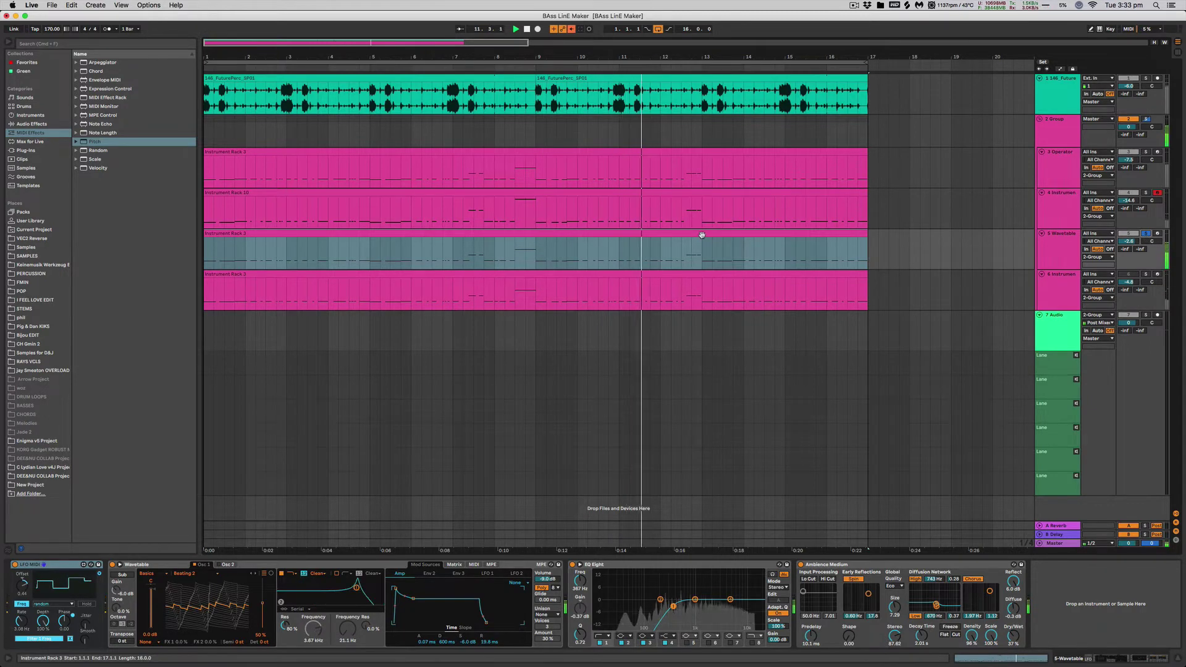
- Open the Wavetable track's bass clip and enlarge its velocity and chance lanes
double_click(705, 242)
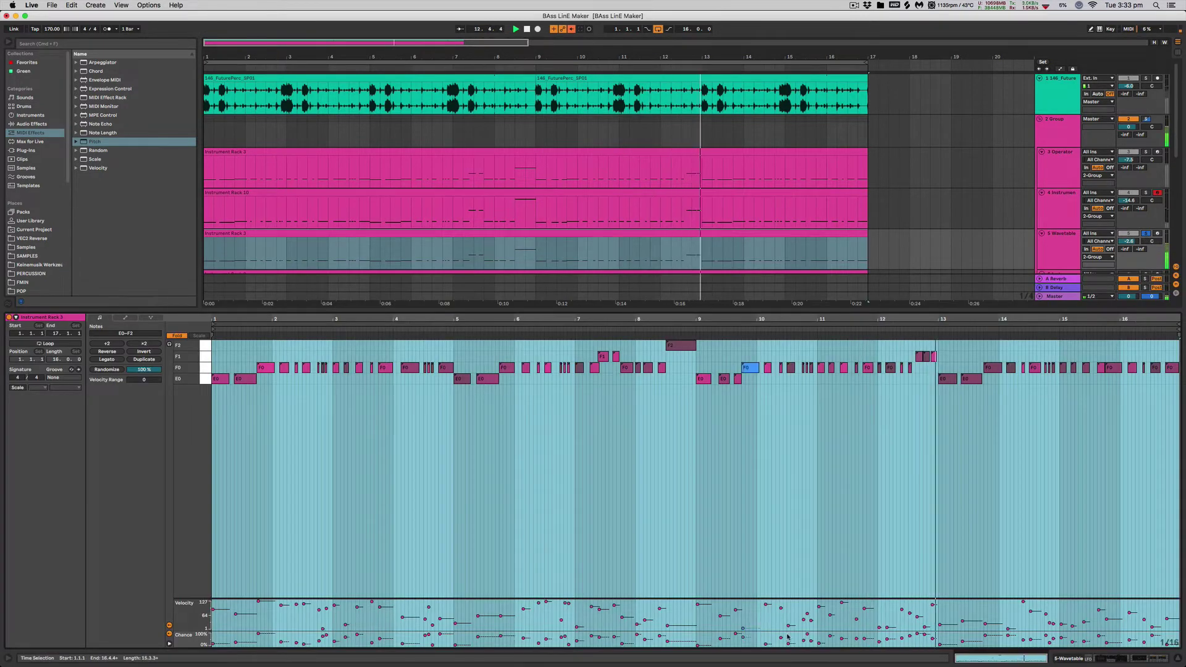
drag(188, 599, 189, 495)
drag(191, 579, 192, 534)
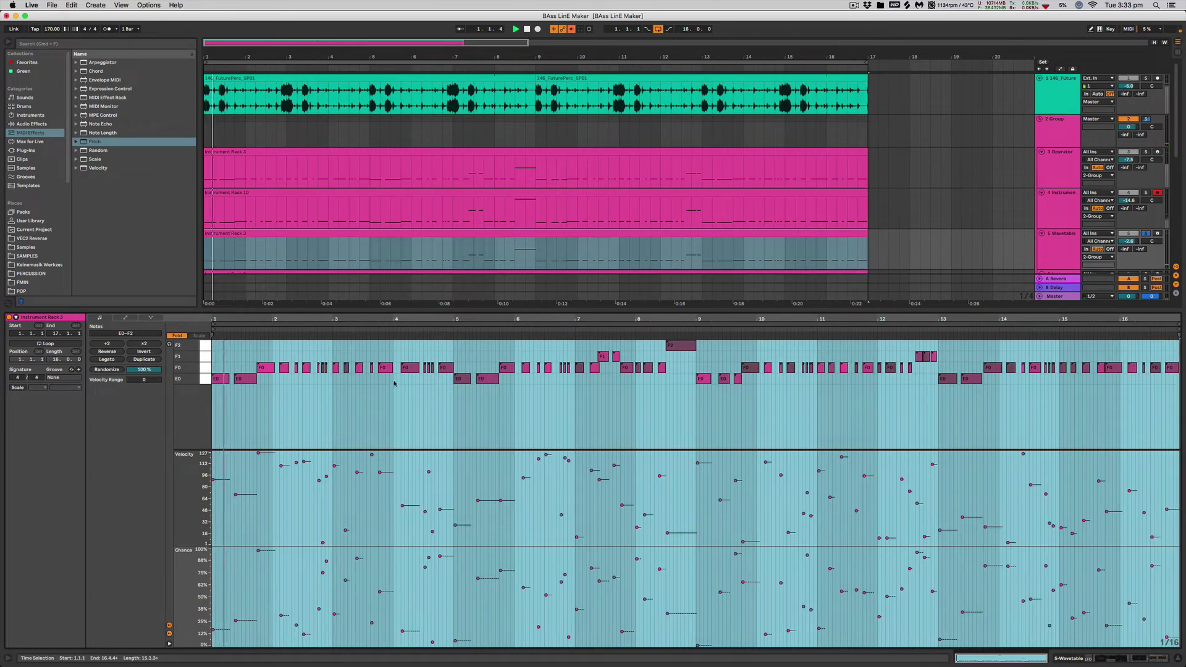
- Check the chance of several F0 and E0 notes, then hide the clip editor
click(357, 559)
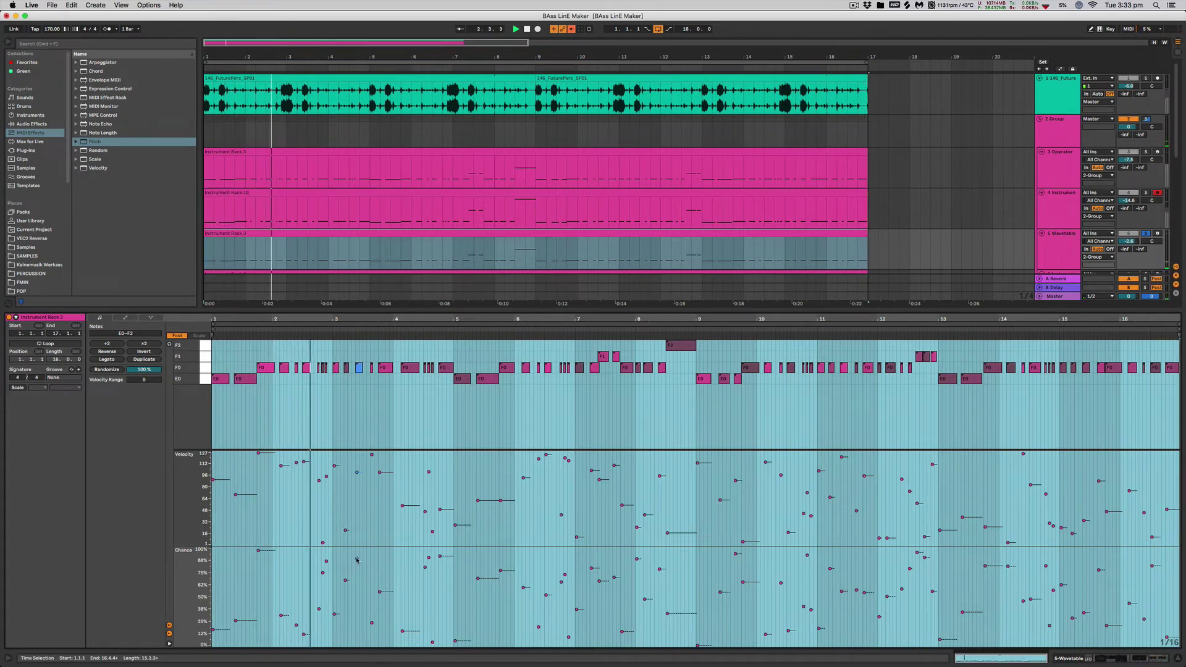
click(371, 622)
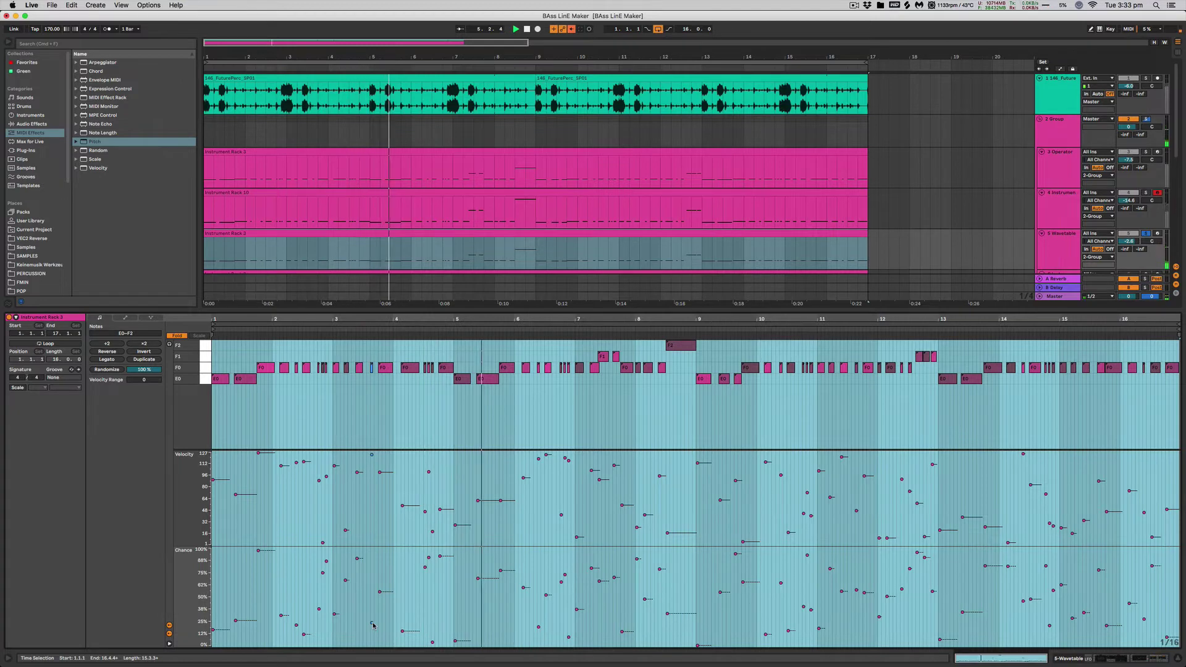
click(456, 641)
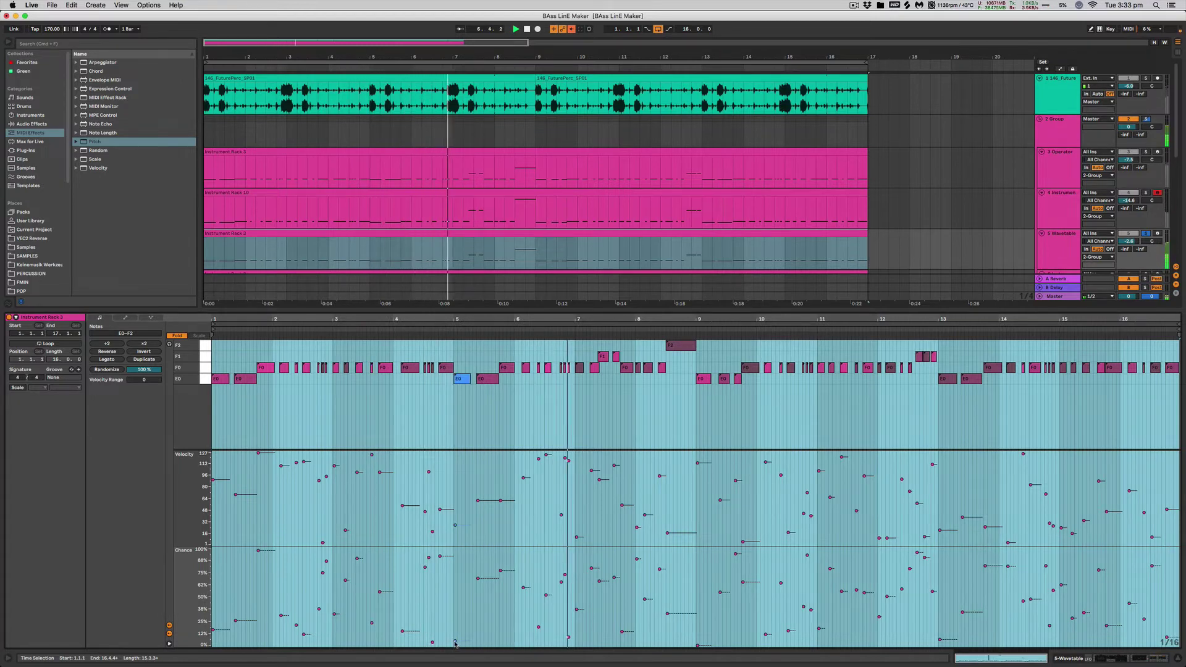
click(641, 596)
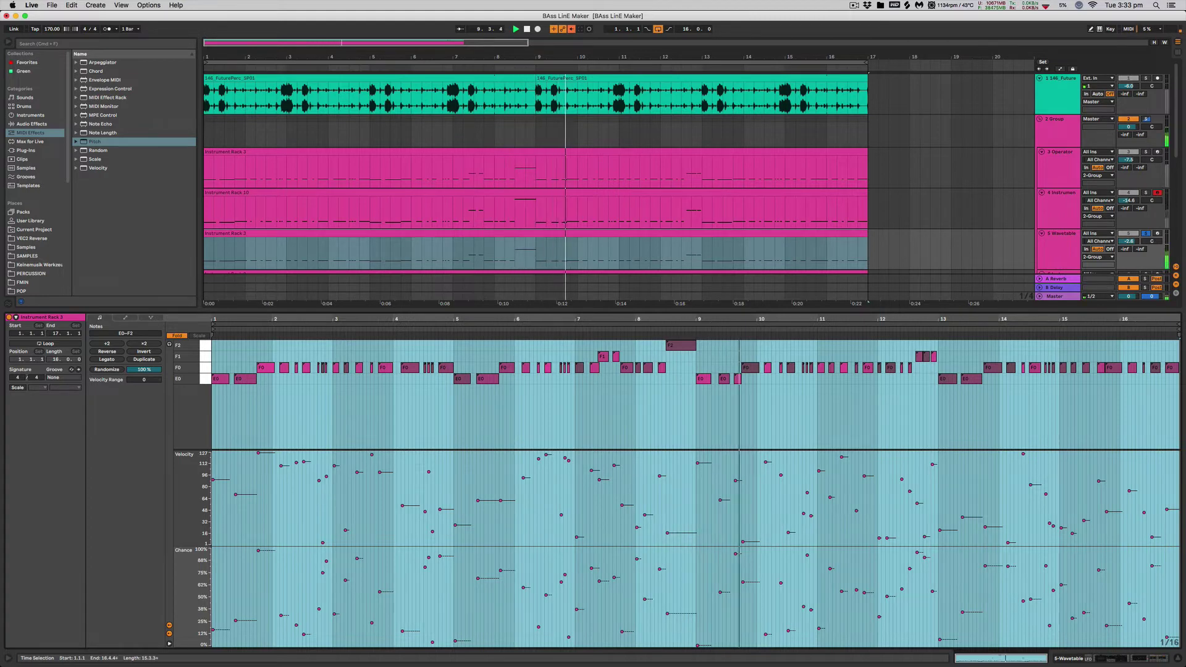
click(1164, 637)
key(super+alt+l)
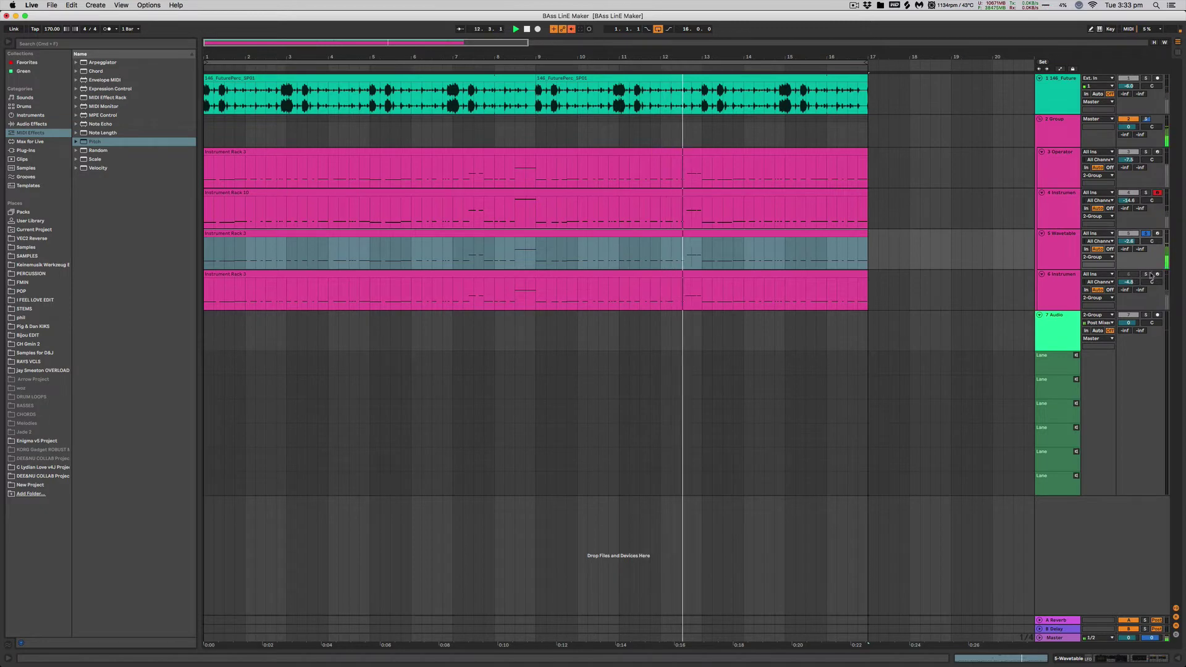
- Solo track 6, open its clip, and select all notes to read their roughly 59% chance
click(1146, 274)
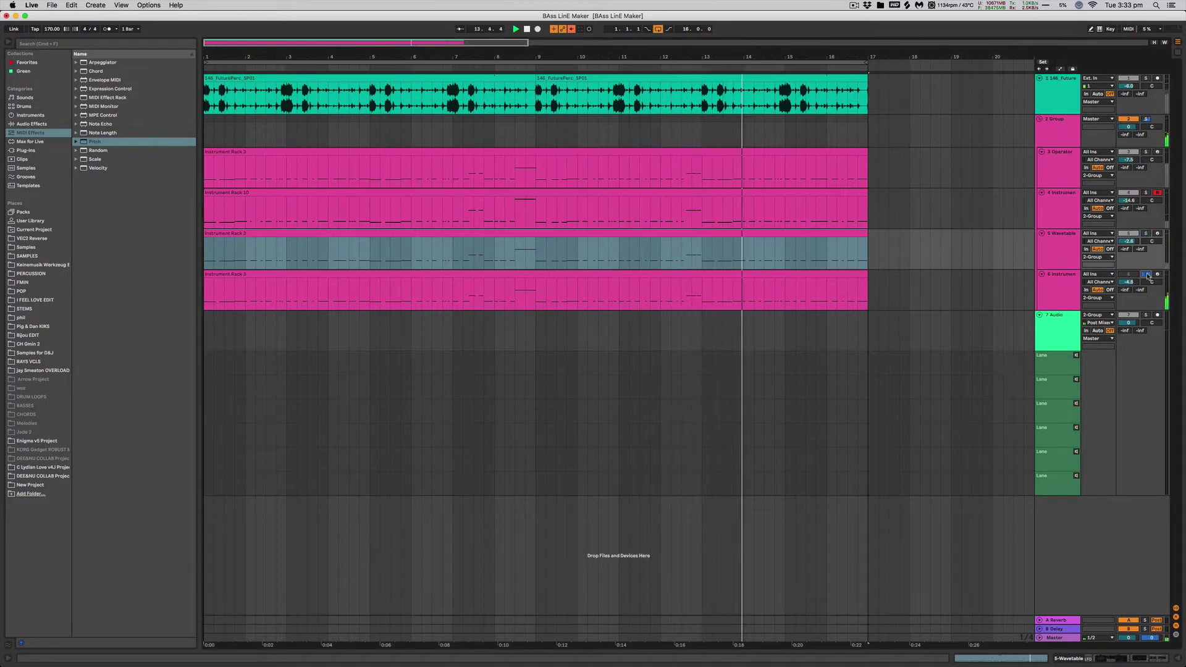
click(378, 274)
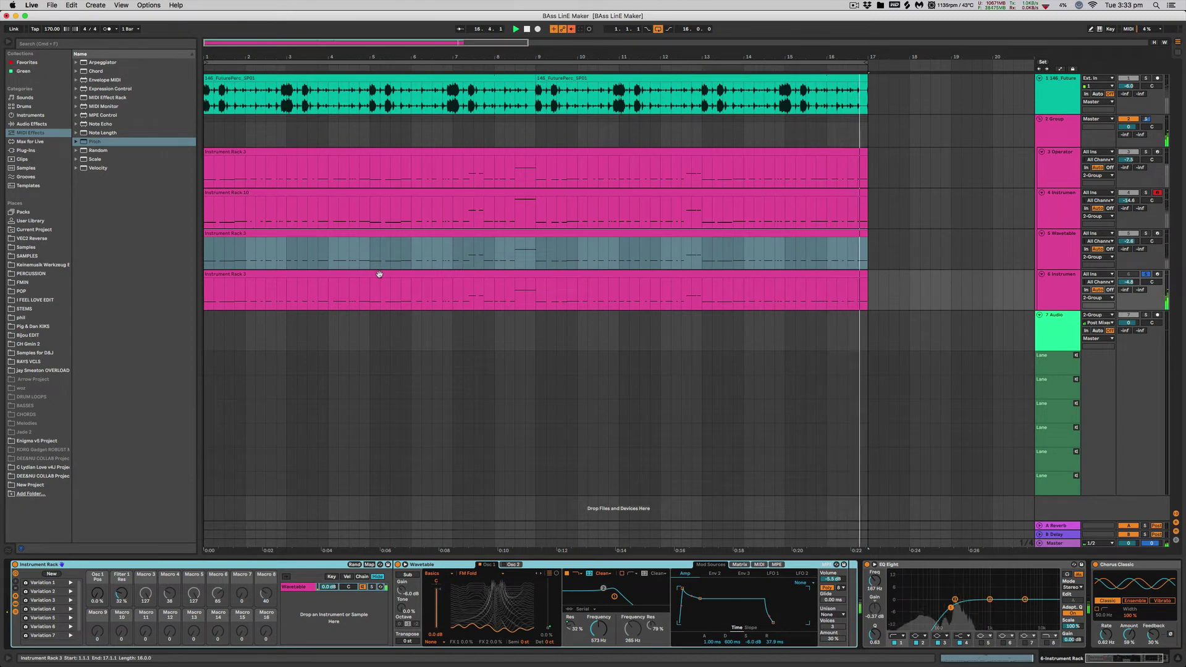
double_click(379, 274)
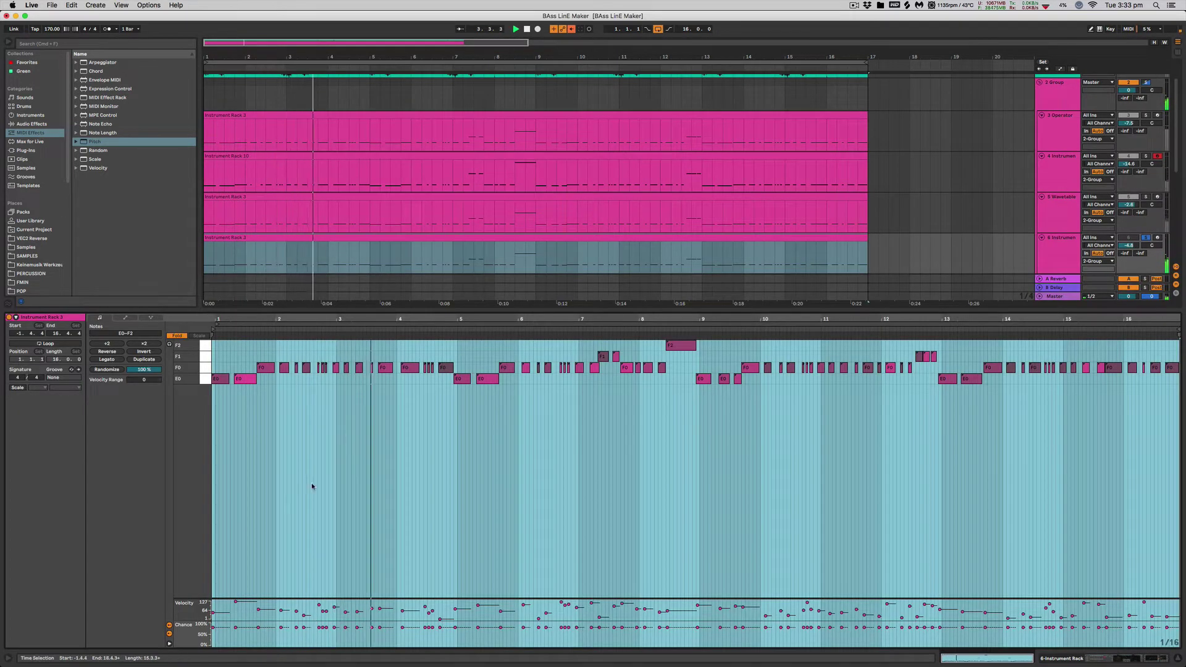
click(213, 628)
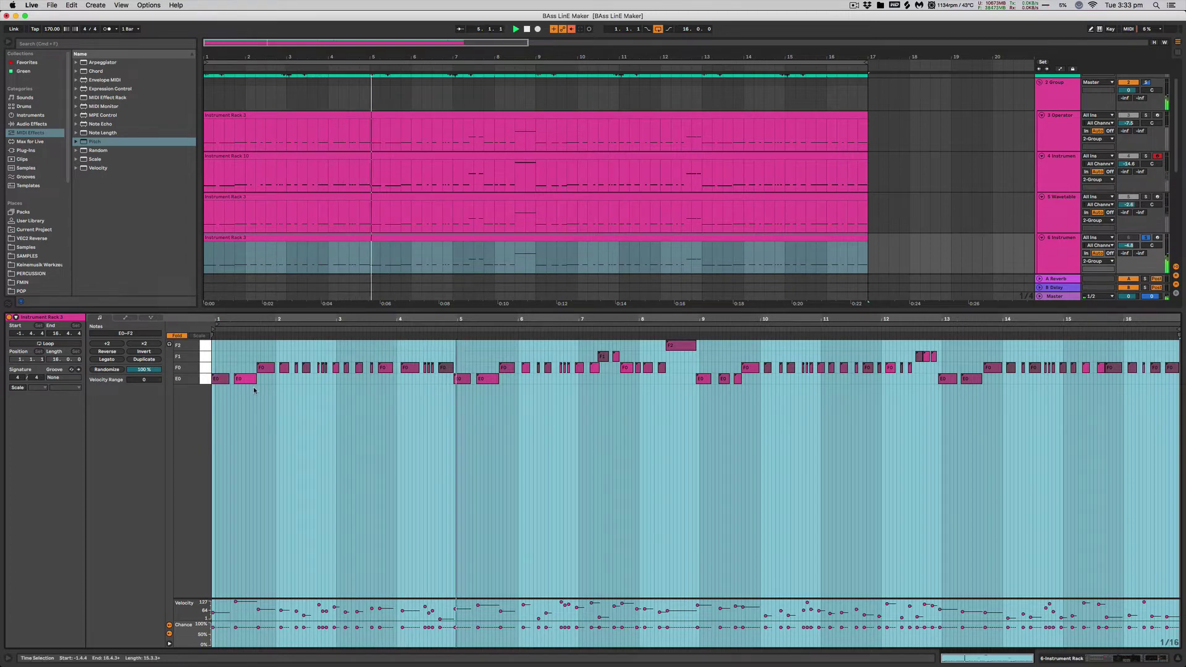
key(super+a)
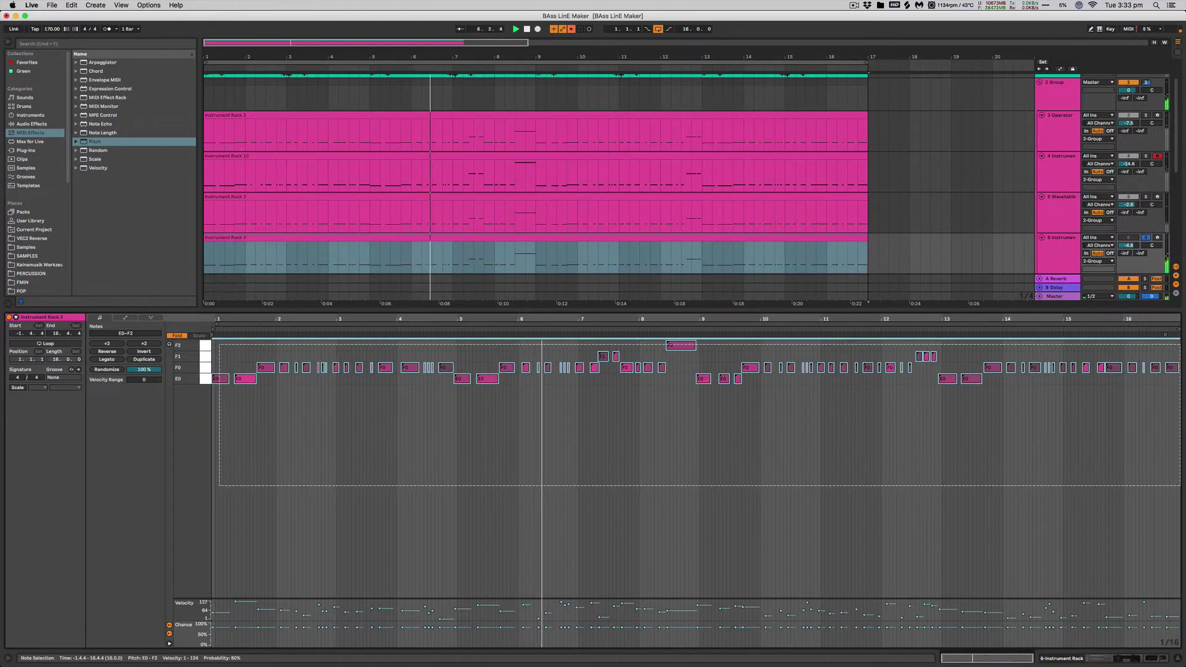
key(Escape)
key(super+a)
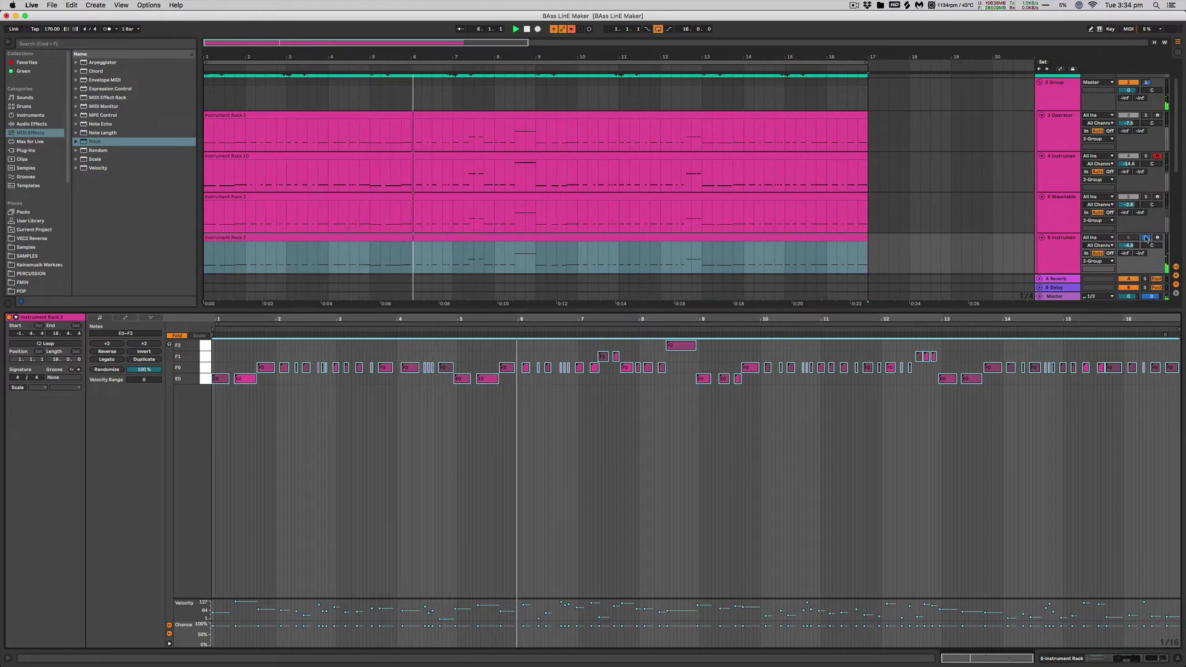
- Unsolo track 6, select all notes in the Instrument Rack 10 clip, then close the editor
click(1146, 238)
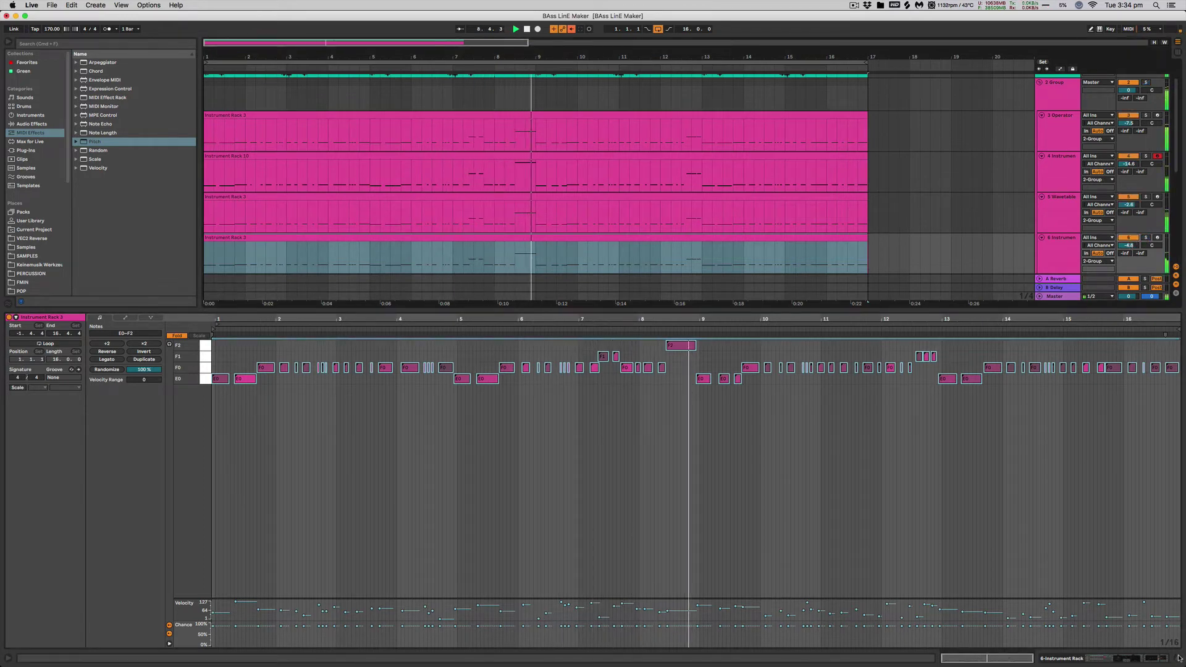
click(1180, 660)
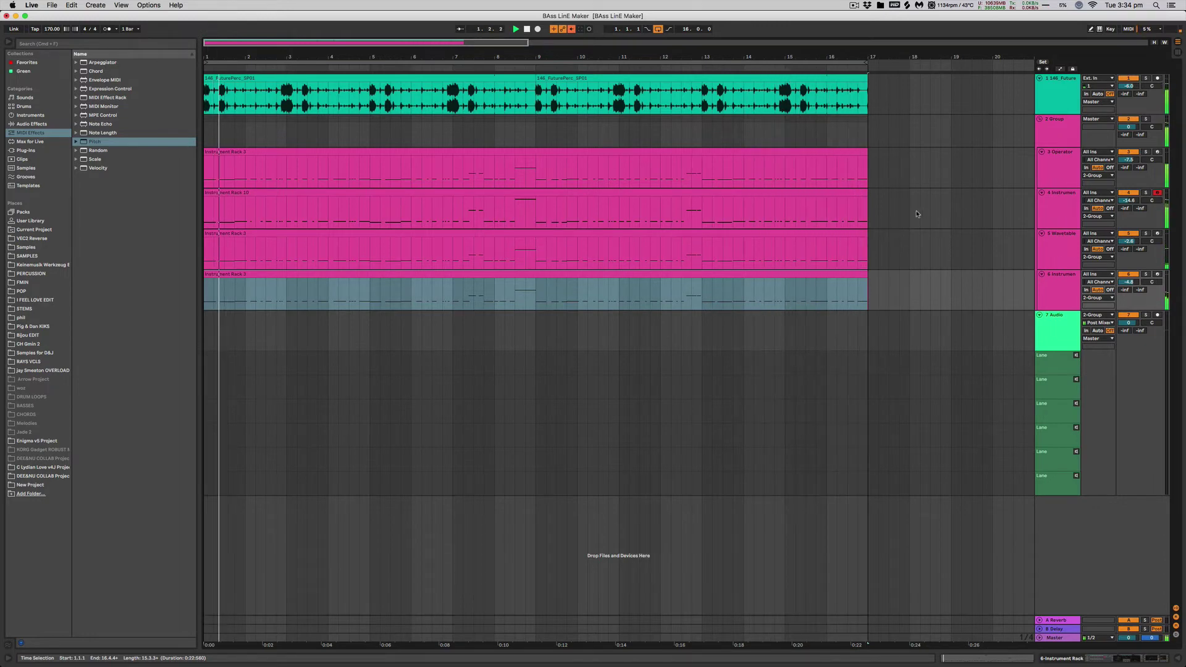
double_click(317, 193)
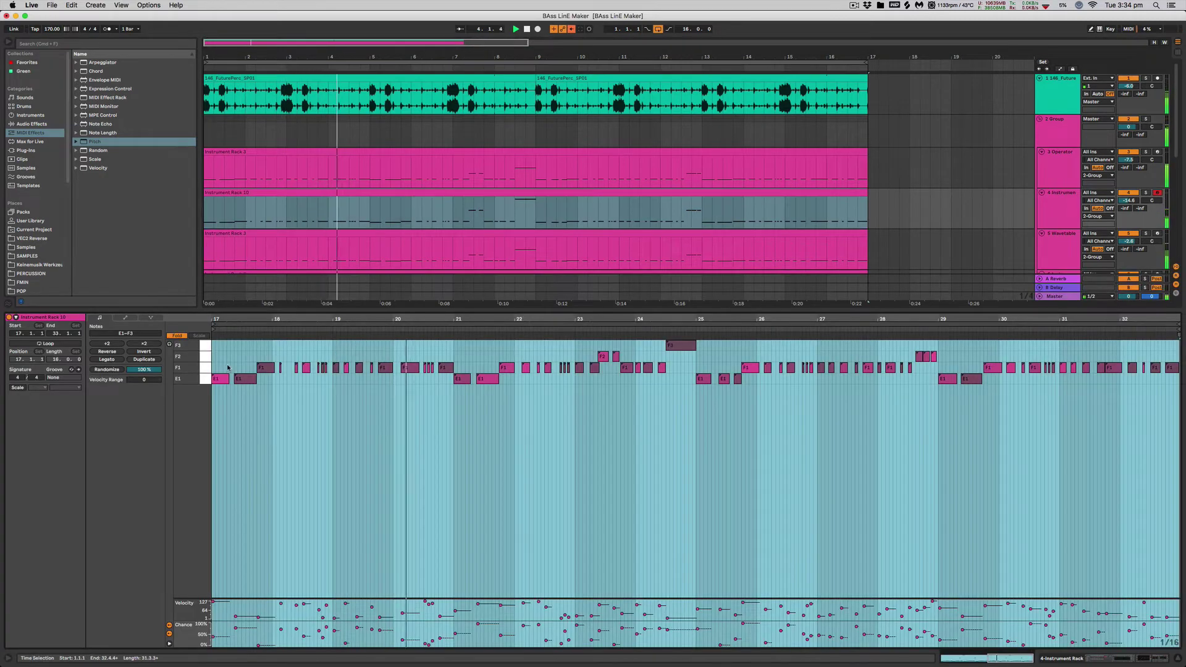
key(super+a)
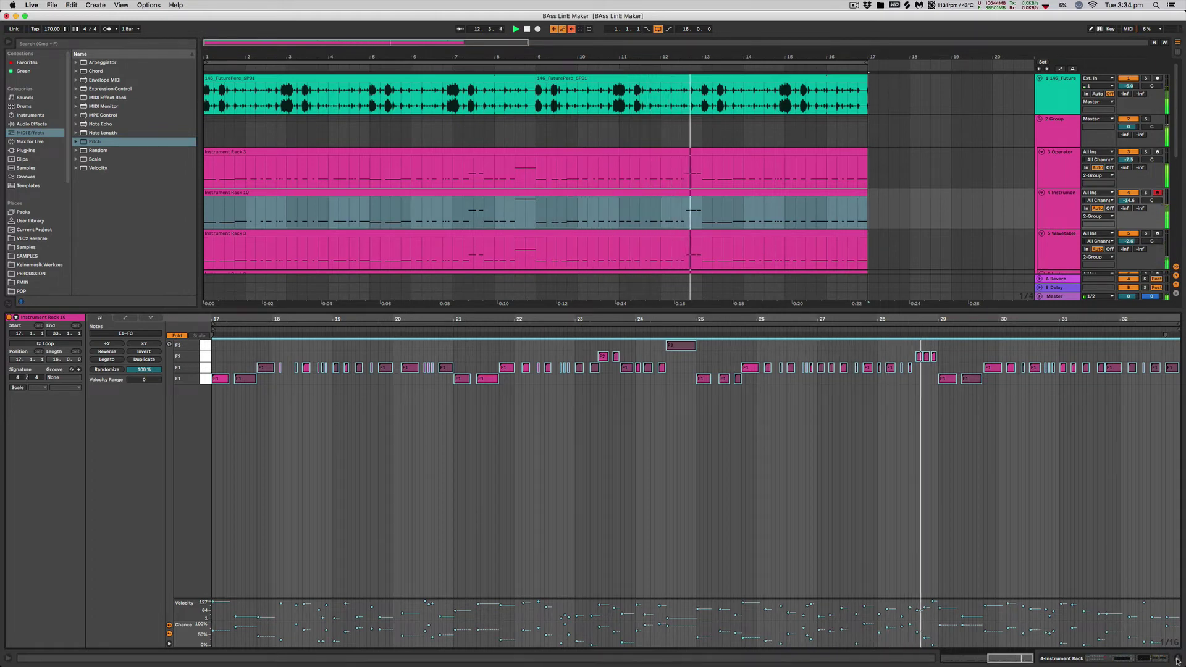
click(1176, 660)
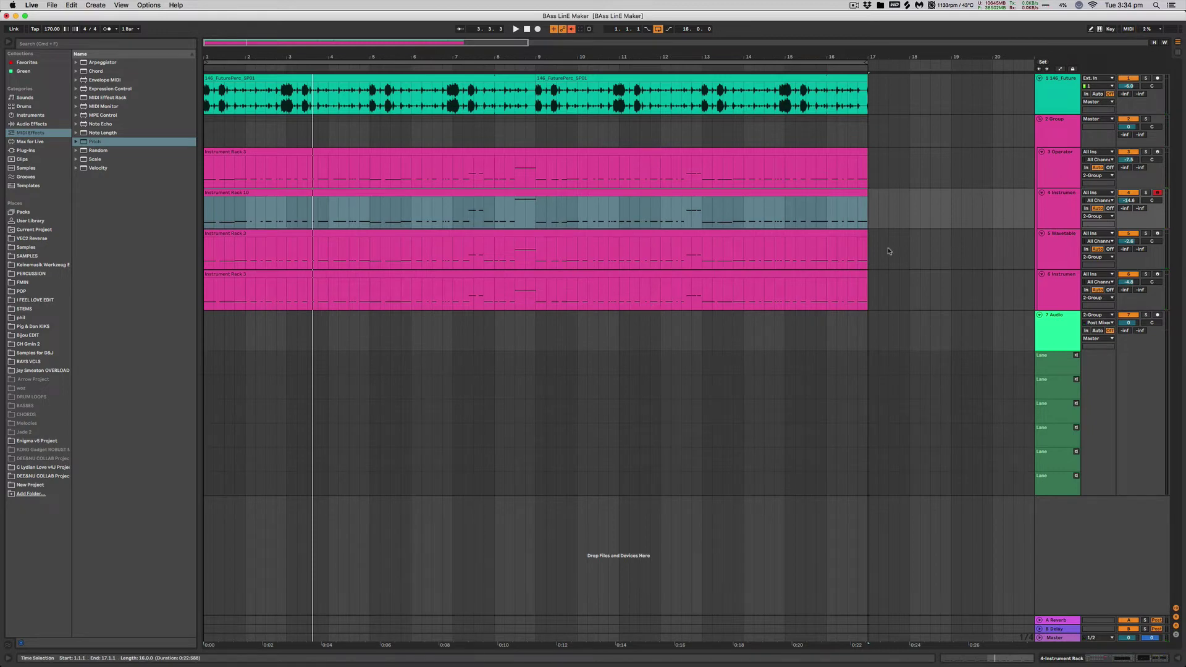
- Compare the clips on tracks 6 and 5, then inspect an E1 note's chance in track 4's clip
double_click(1067, 308)
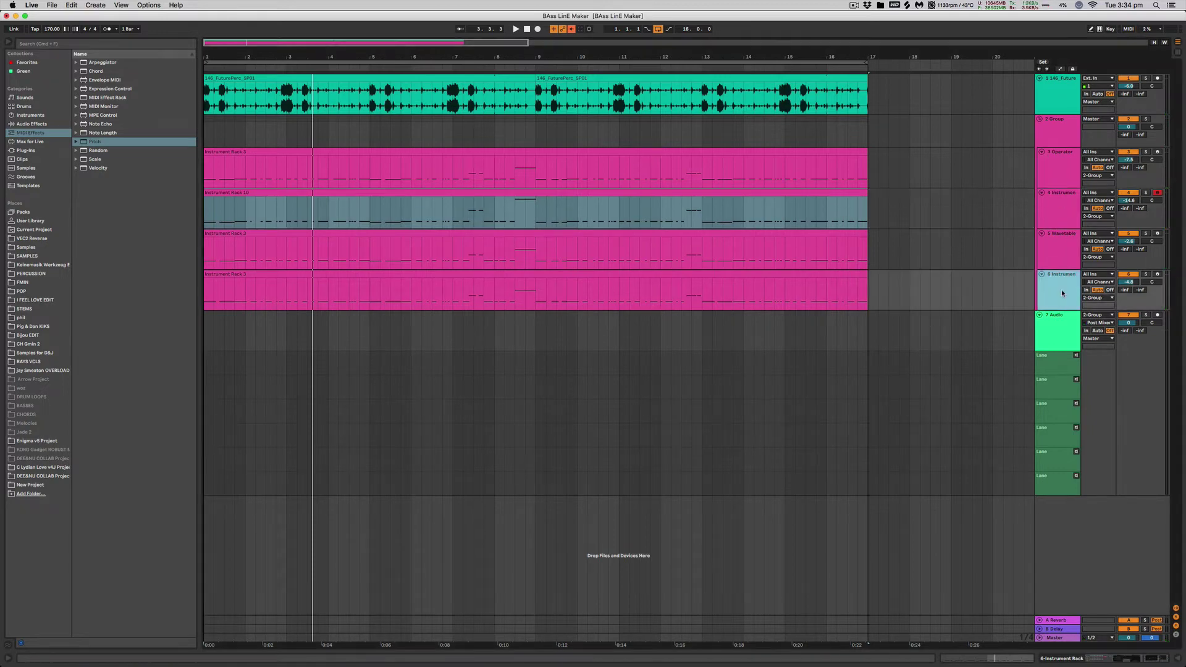
click(543, 275)
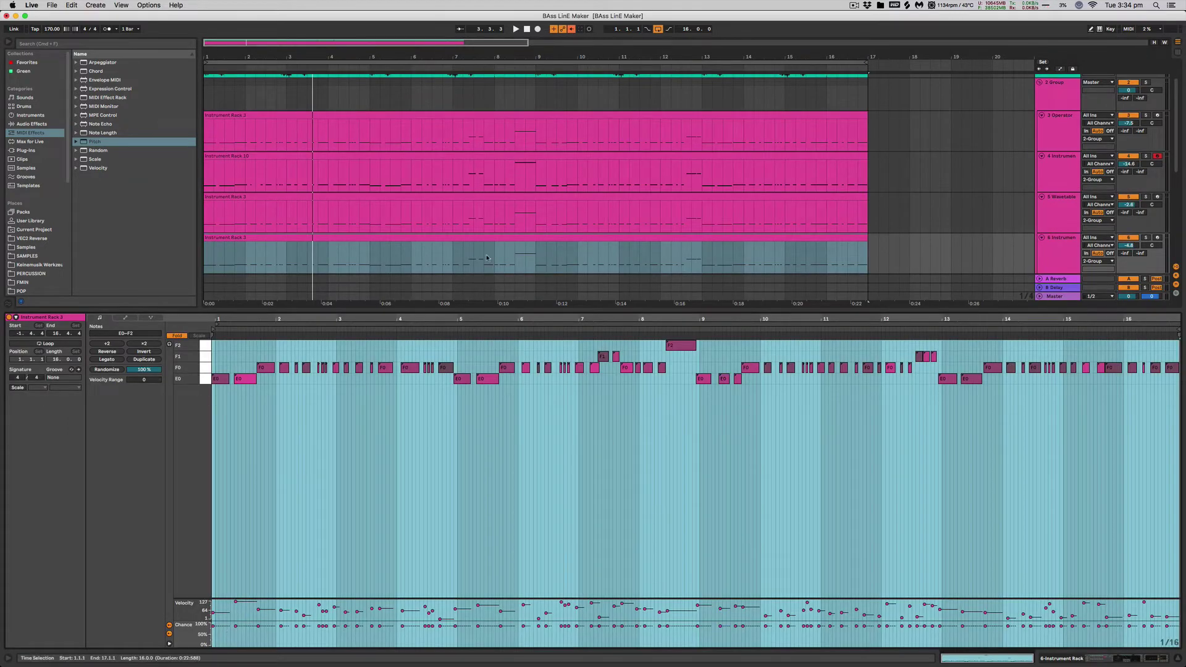
click(468, 208)
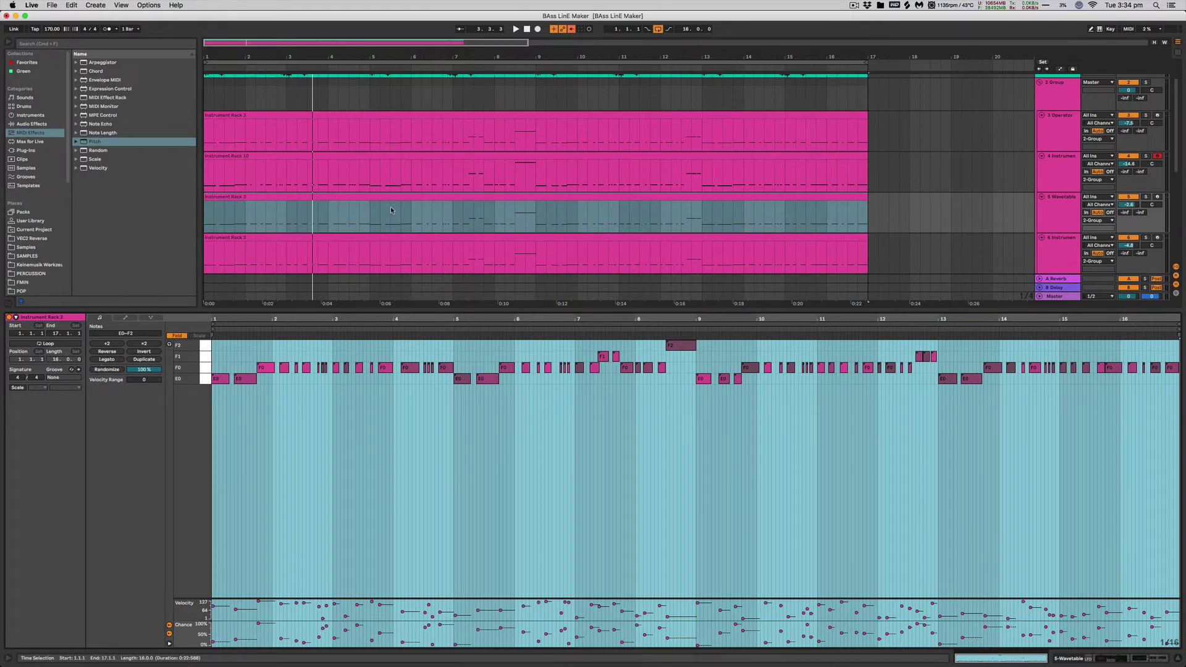
click(431, 158)
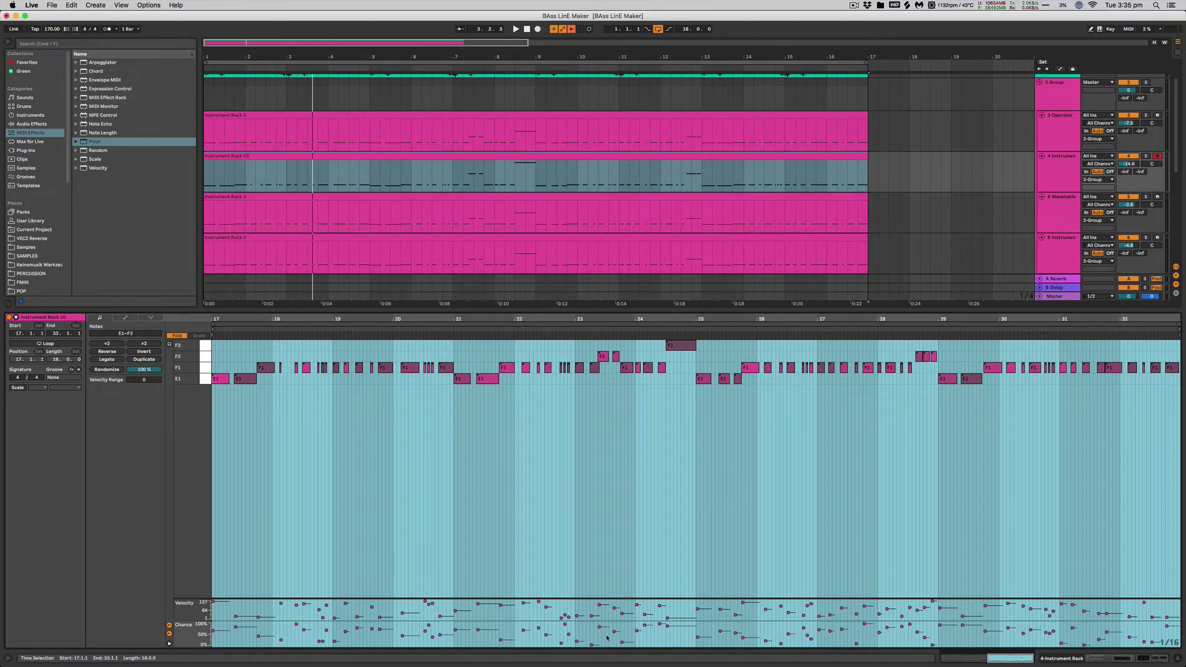
click(251, 629)
- Select the 7 Audio track to arm it, then restart playback from bar 1
key(super+alt+l)
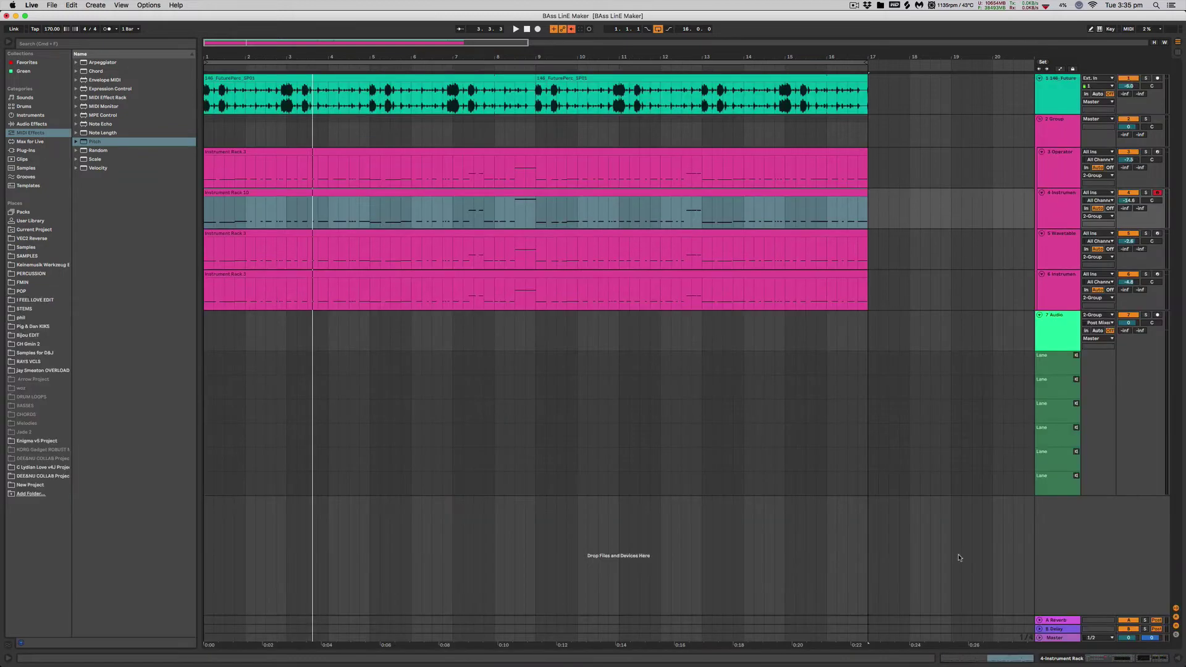
click(1065, 288)
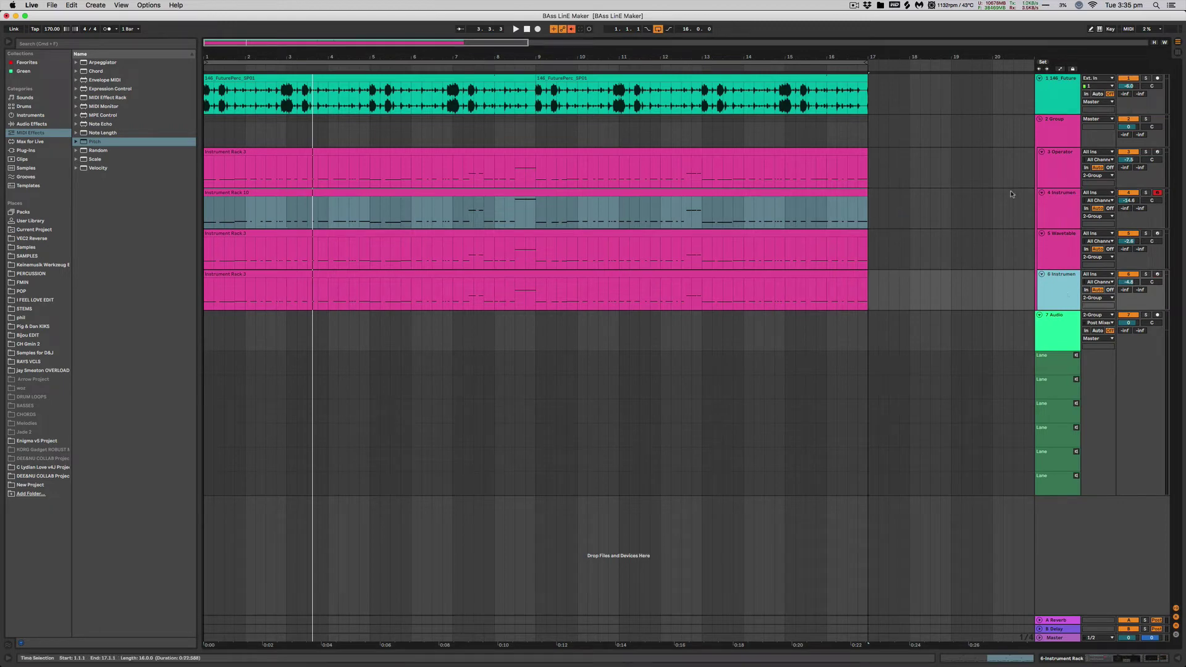
click(1054, 336)
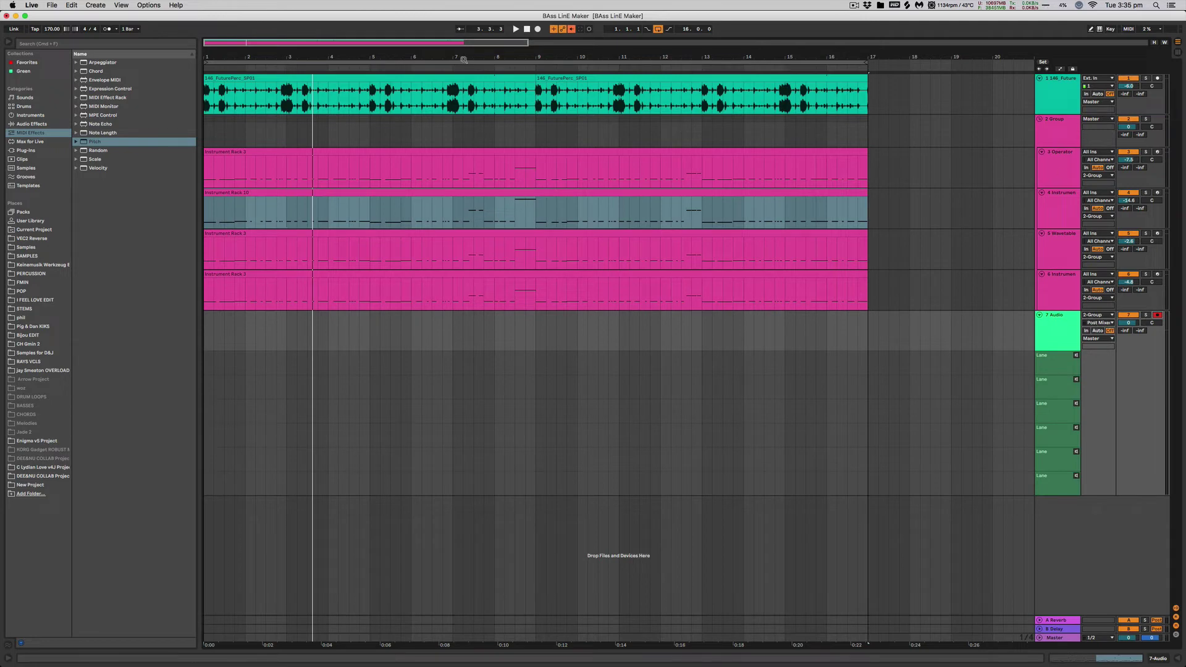
click(526, 29)
click(514, 29)
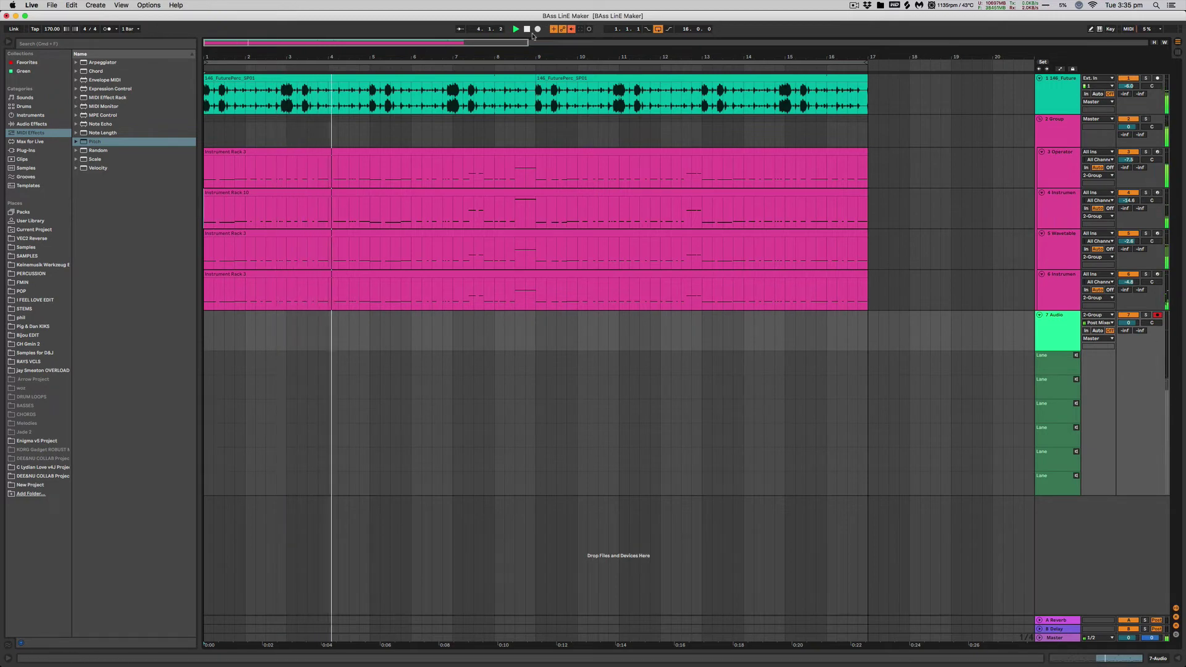
- Stop playback so recording into the 7 Audio take lanes can start
click(527, 29)
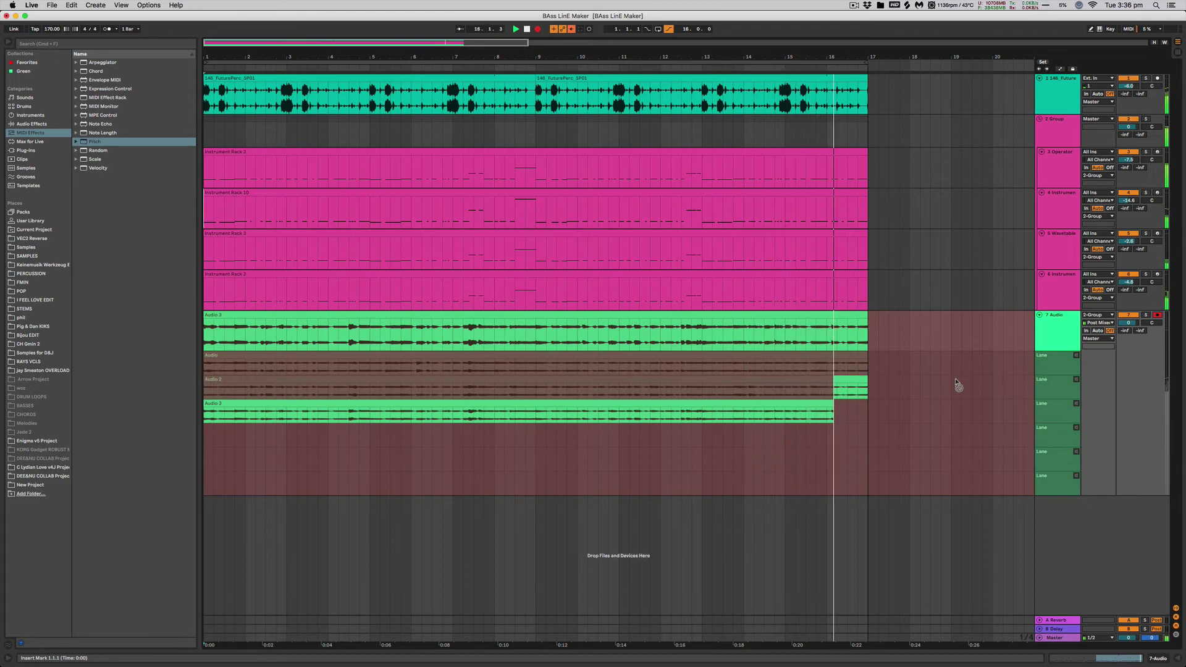
- Stop recording at bar 17 with F9 and play the takes back from the start
key(F9)
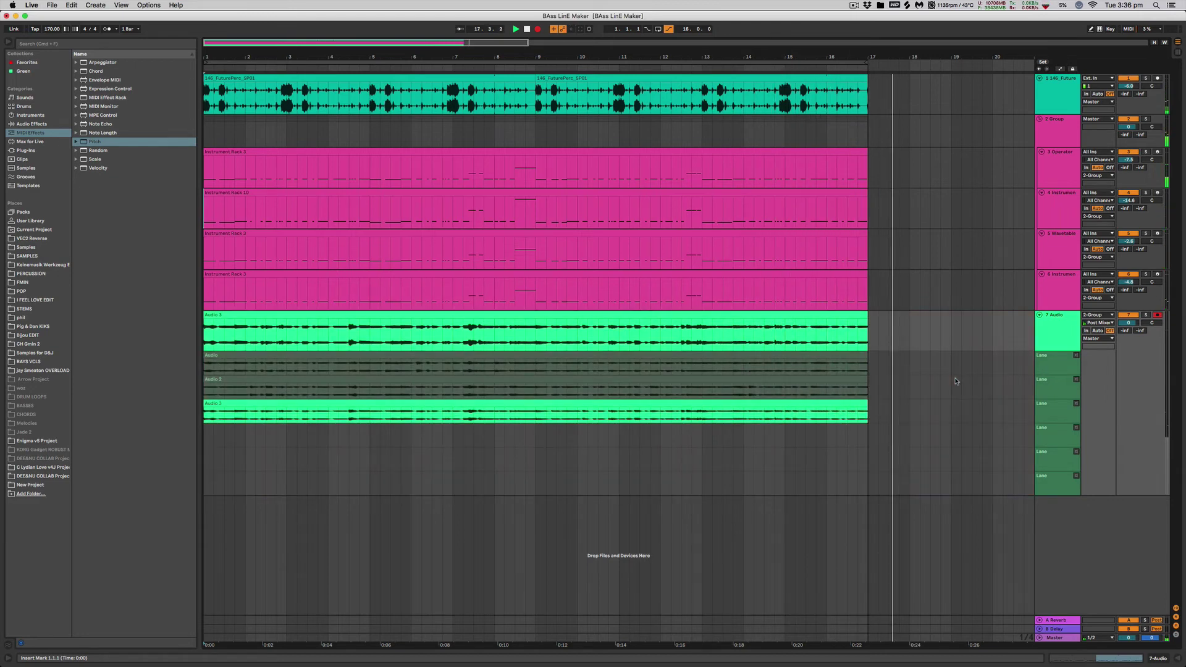
click(525, 31)
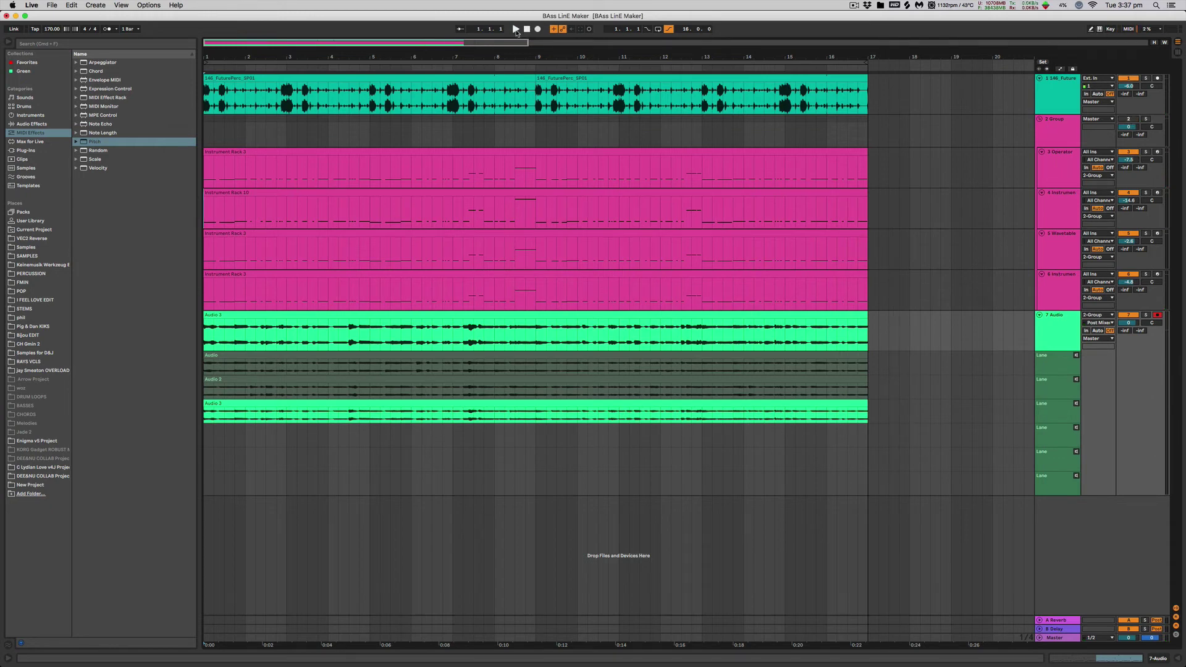
click(516, 29)
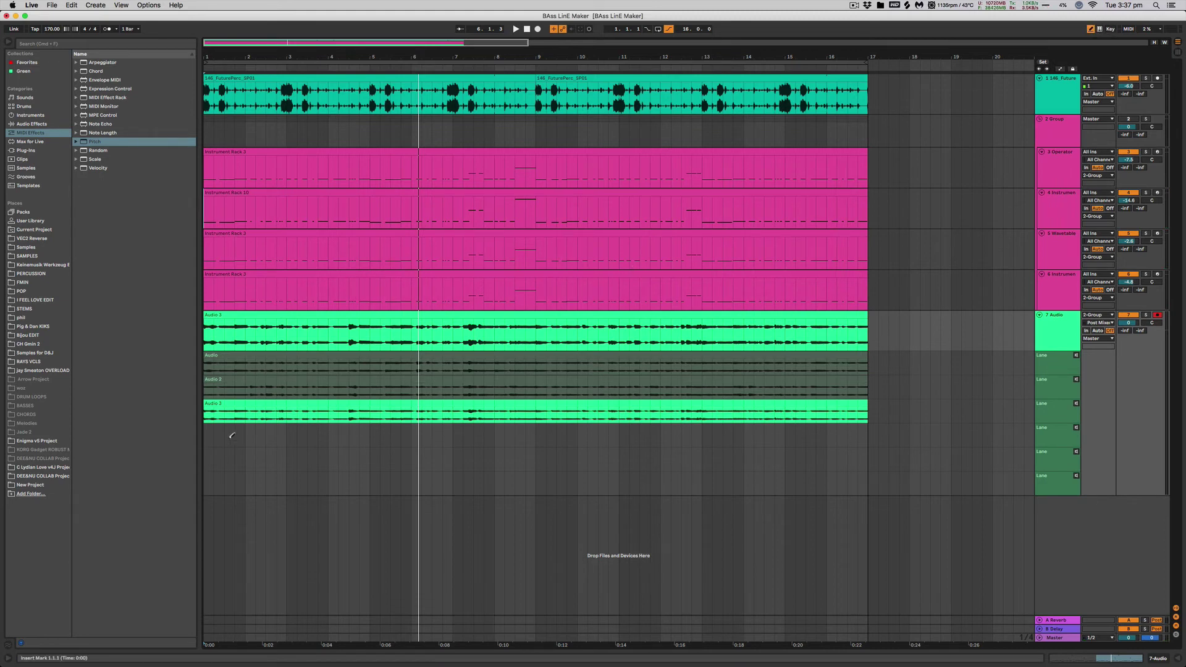
- Comp bars 1–4: the beat before bar 2 from Audio, 2.2–2.4 from Audio 2, 3.2–4 from Audio 3
click(243, 360)
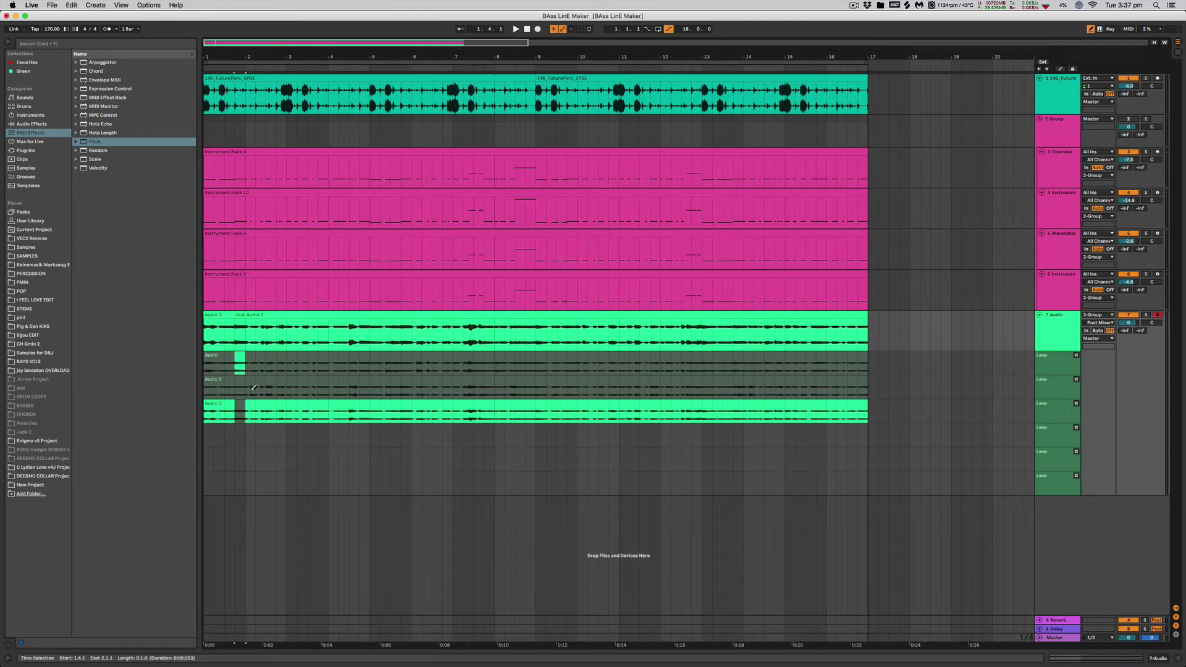
drag(256, 387, 277, 386)
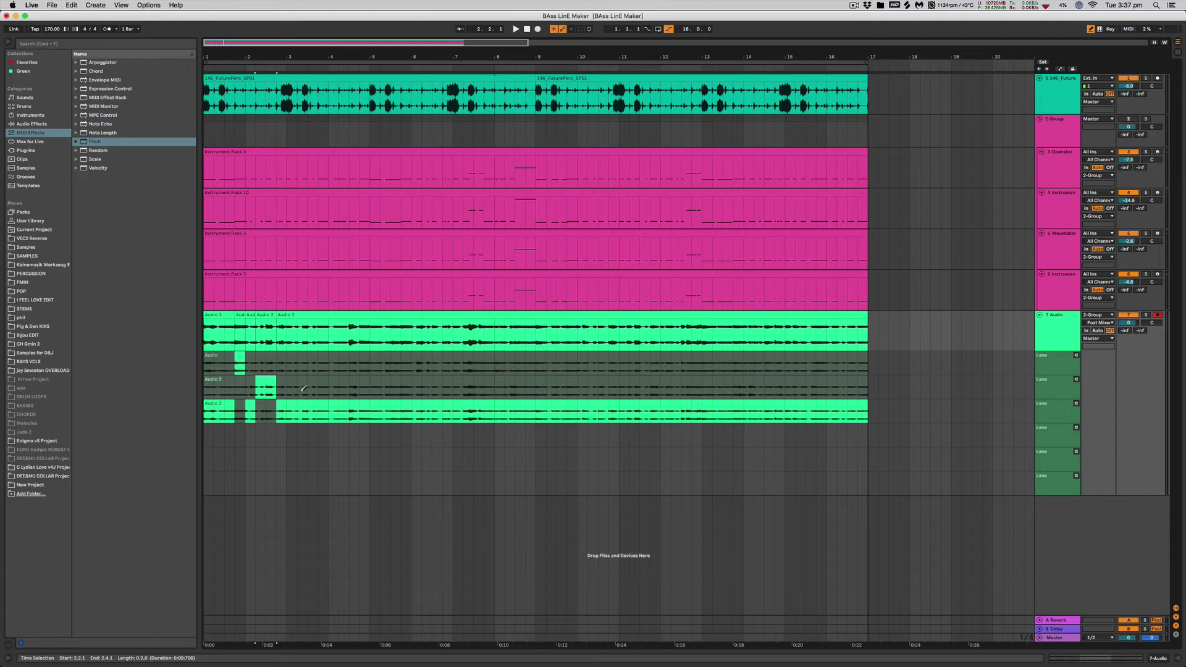
drag(329, 410, 497, 363)
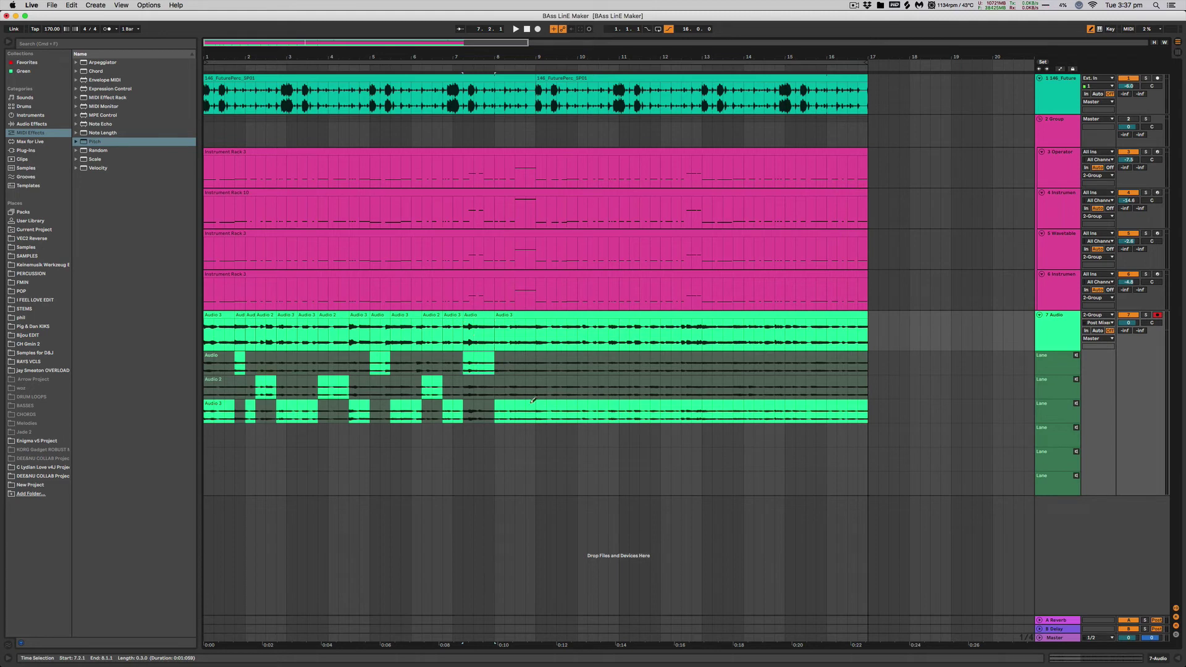
- Comp bars 9, 10, 14 and 16 from Audio 2, and bars 13 and 15 from Audio
click(540, 375)
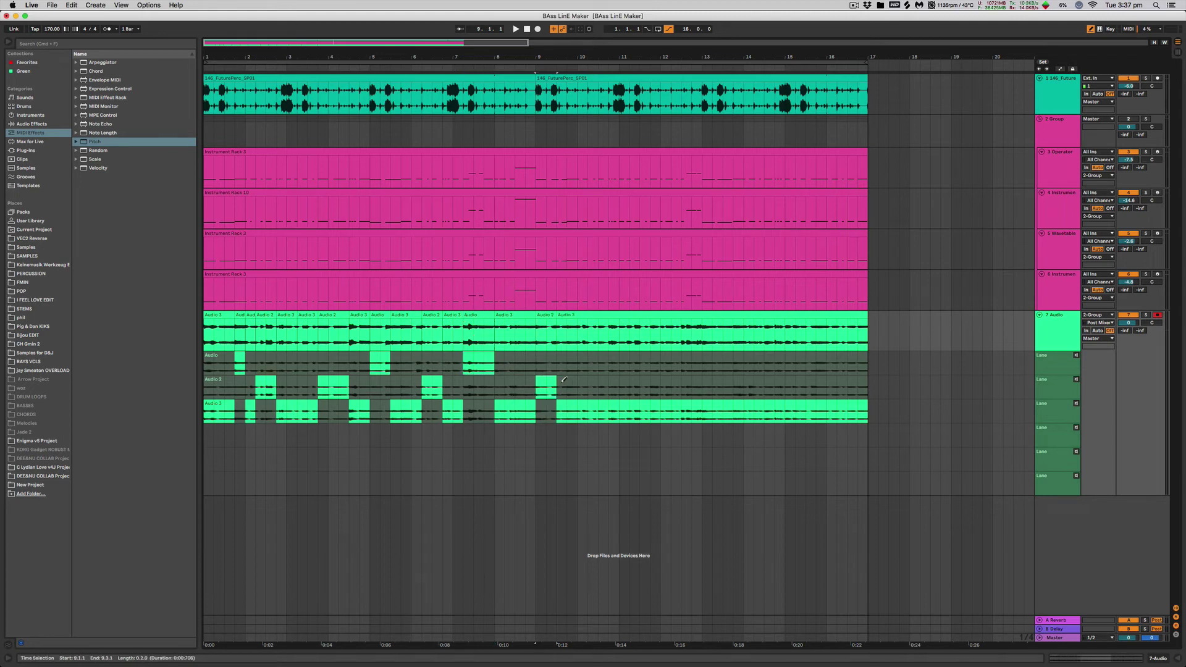
drag(581, 378, 702, 383)
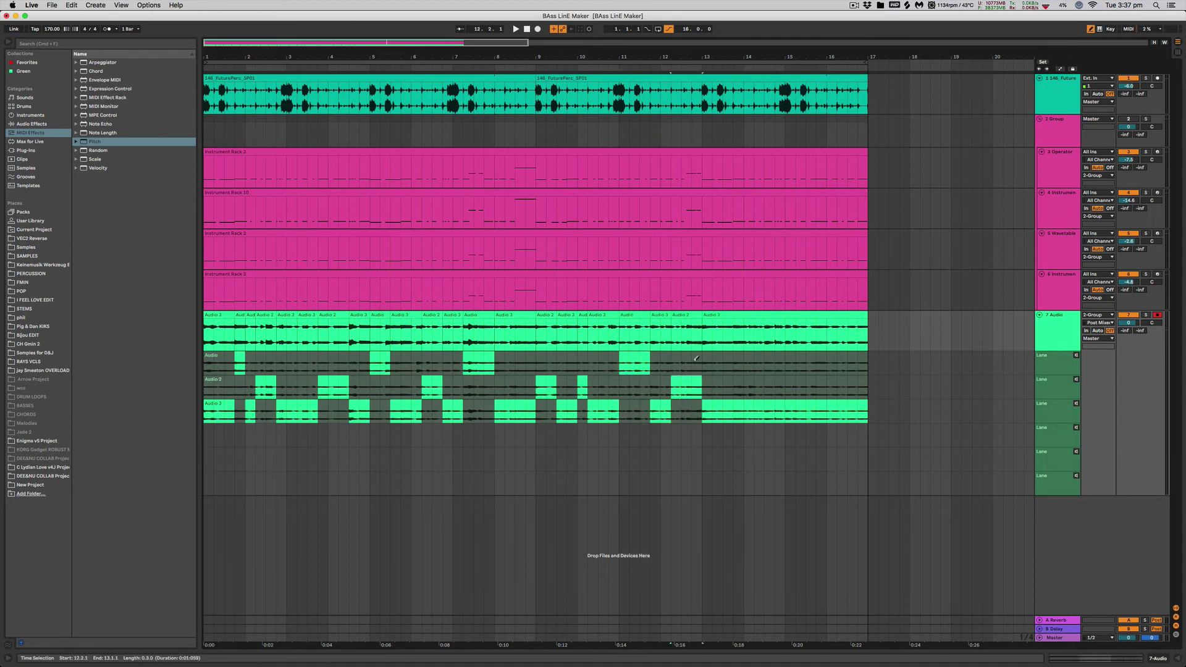
drag(709, 362, 743, 363)
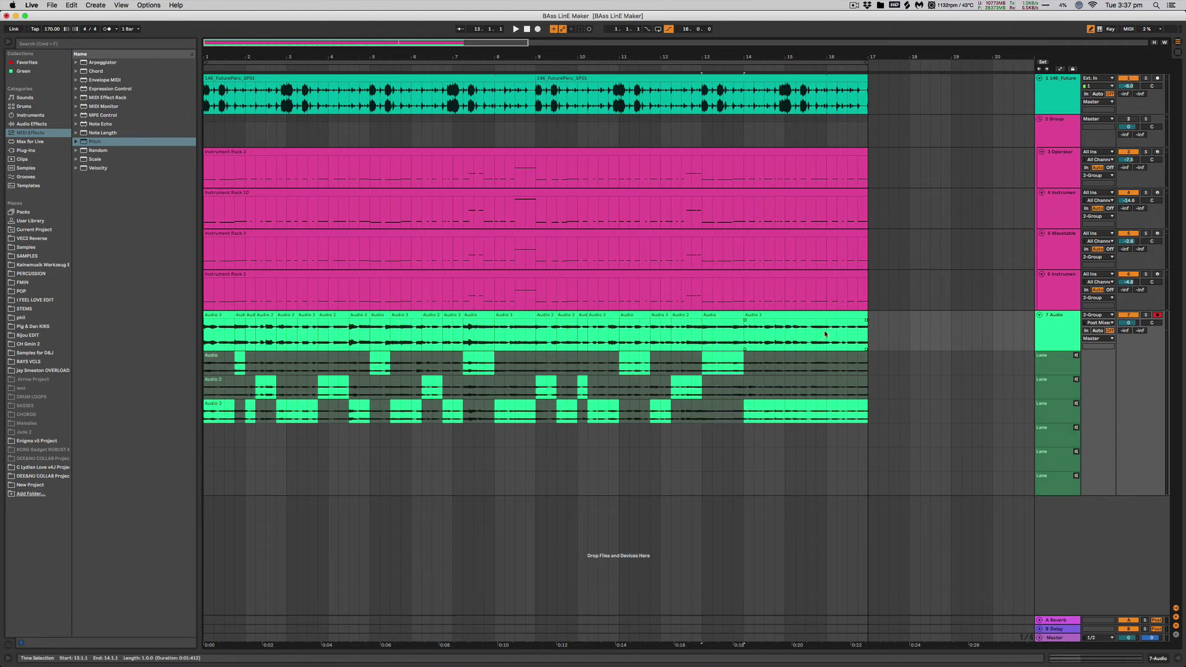
drag(768, 388, 786, 388)
click(790, 361)
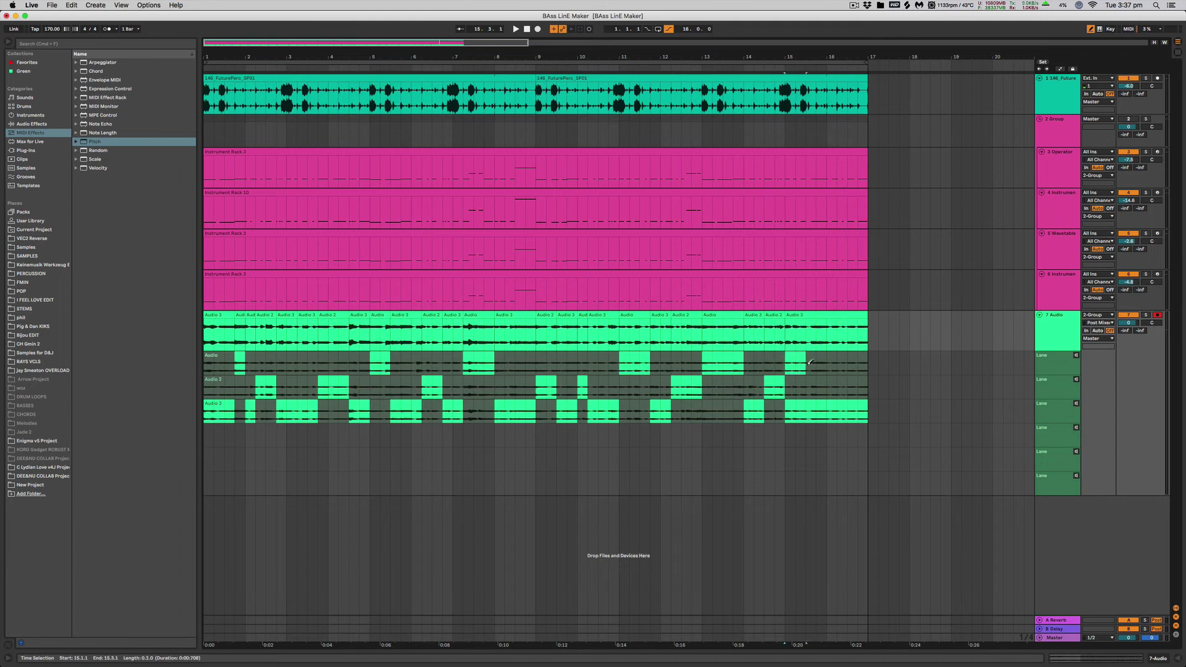
click(832, 383)
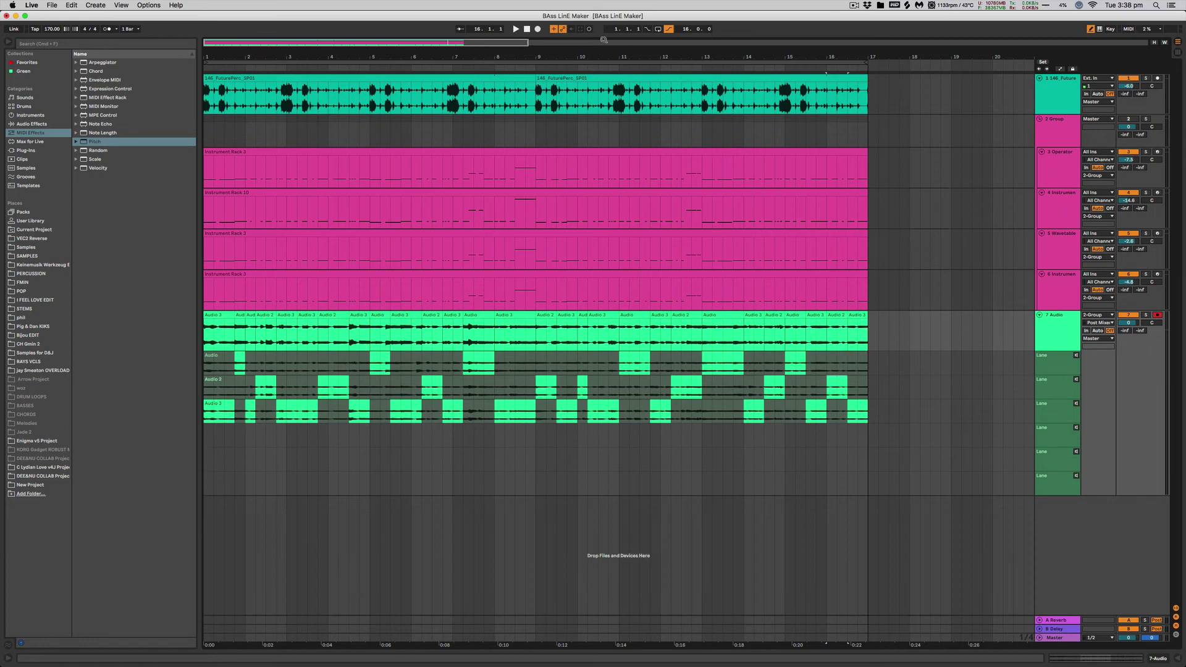
- Play the comped bass from the song start, then re-audition from around bars 5–6
click(526, 29)
click(516, 29)
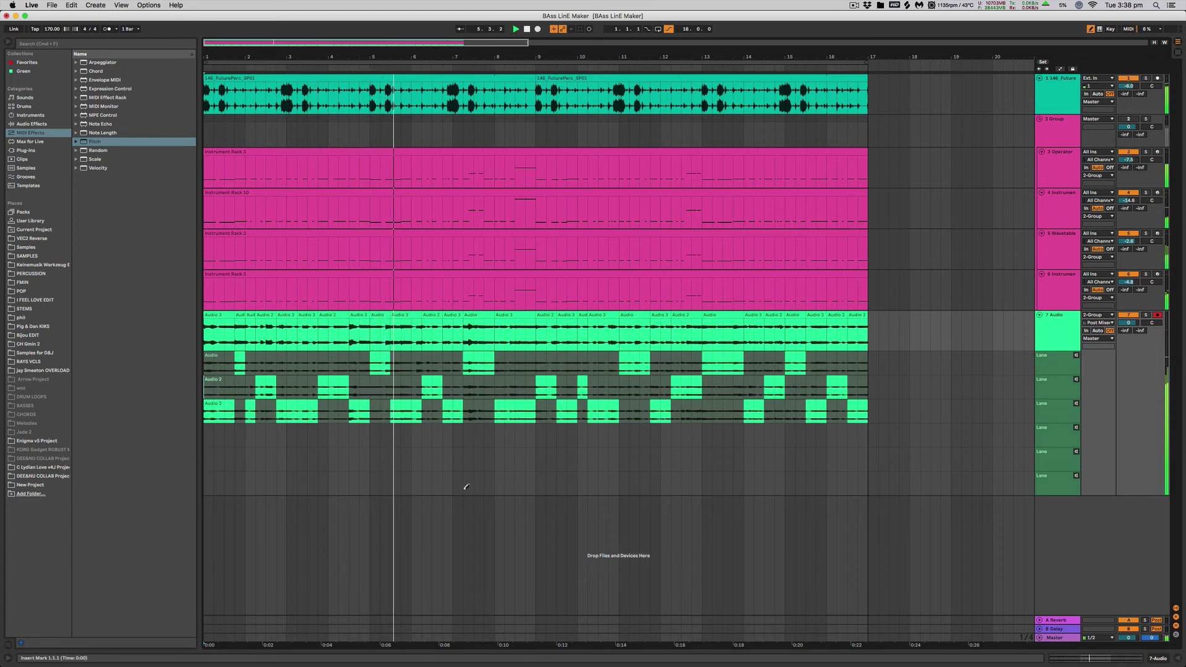
key(space)
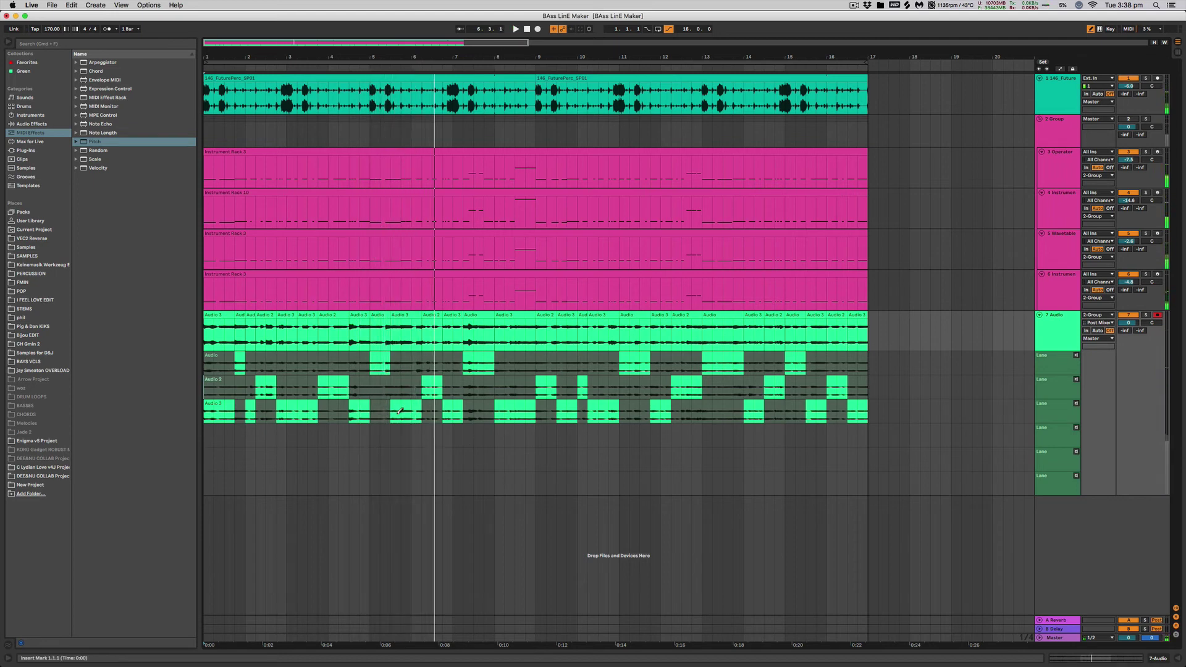
click(377, 66)
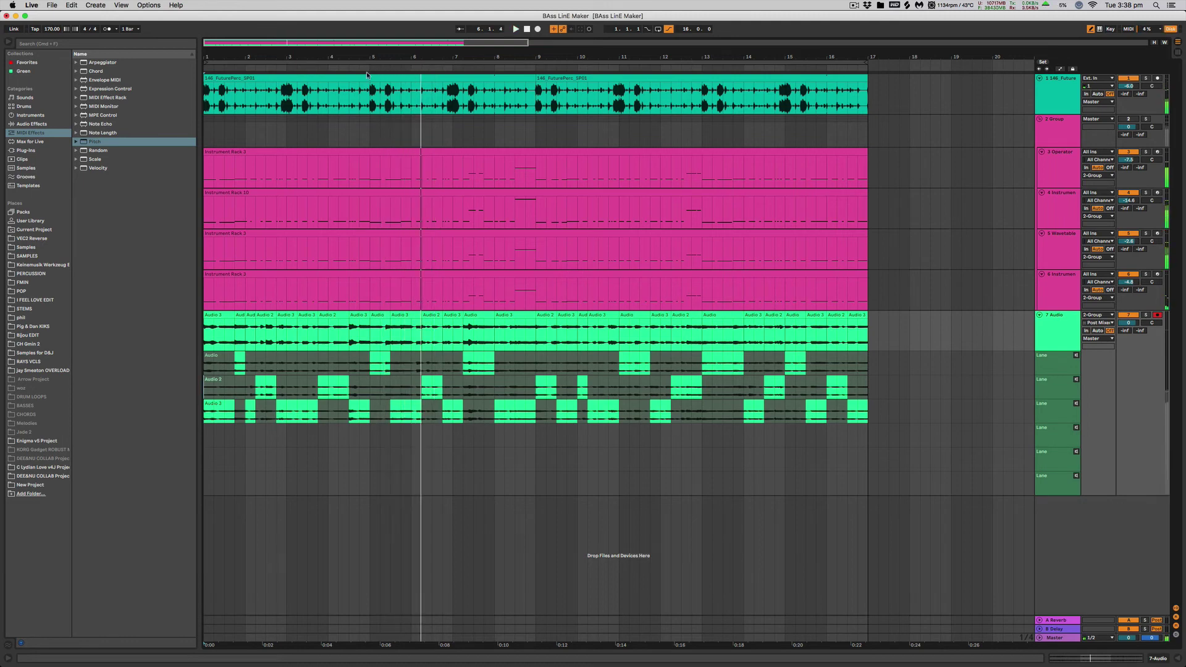
click(366, 66)
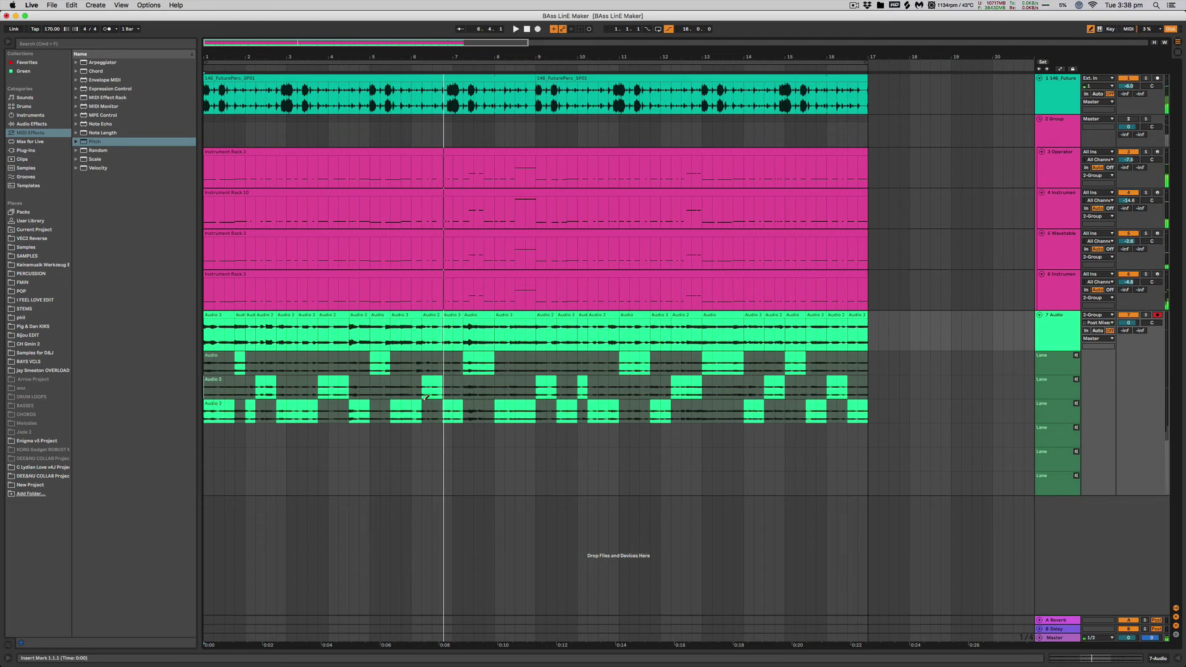
key(space)
- Switch the bar 6 beat to the Audio take, widen it, and audition from bars 4–5
click(417, 364)
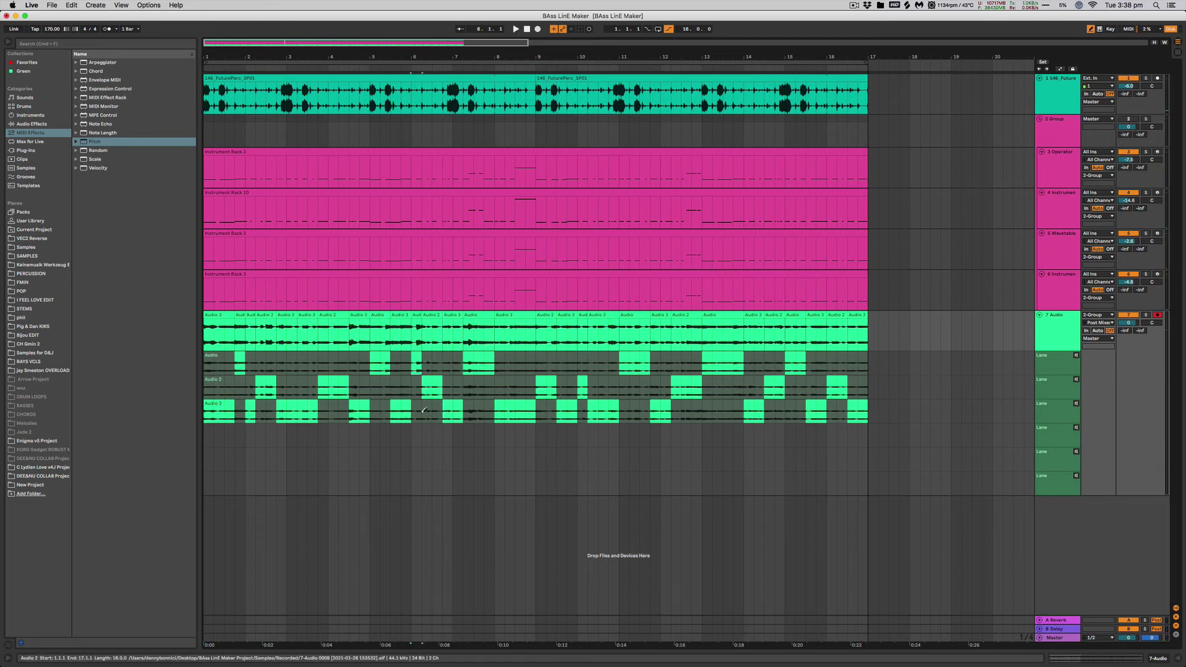
click(366, 68)
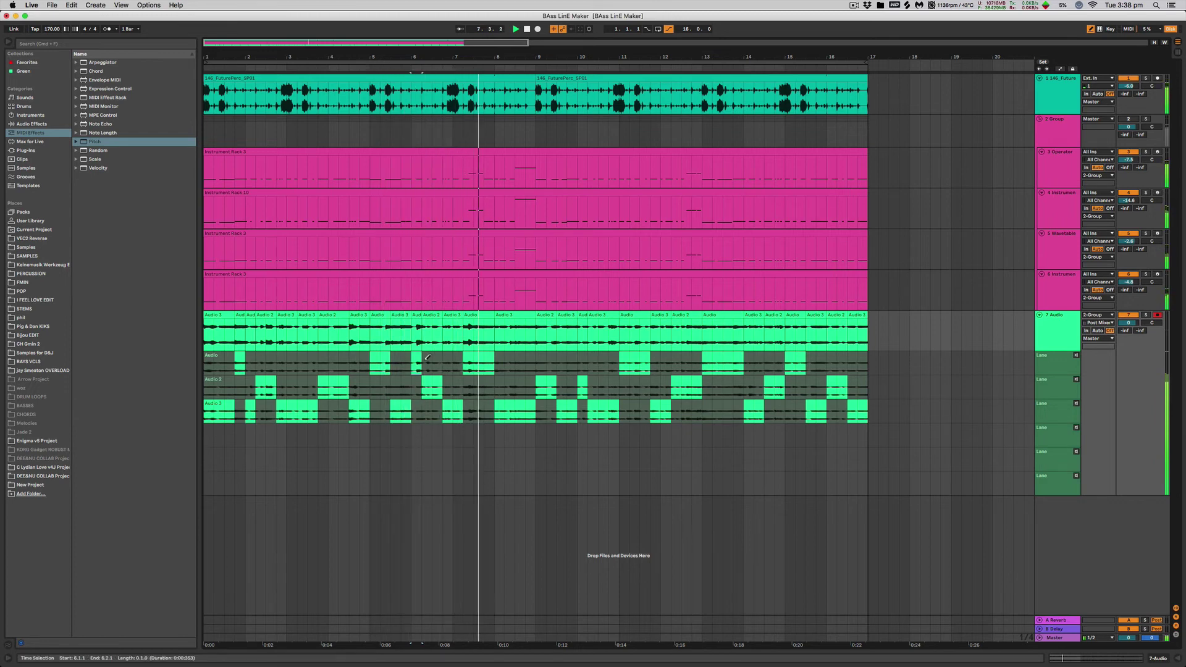
click(428, 357)
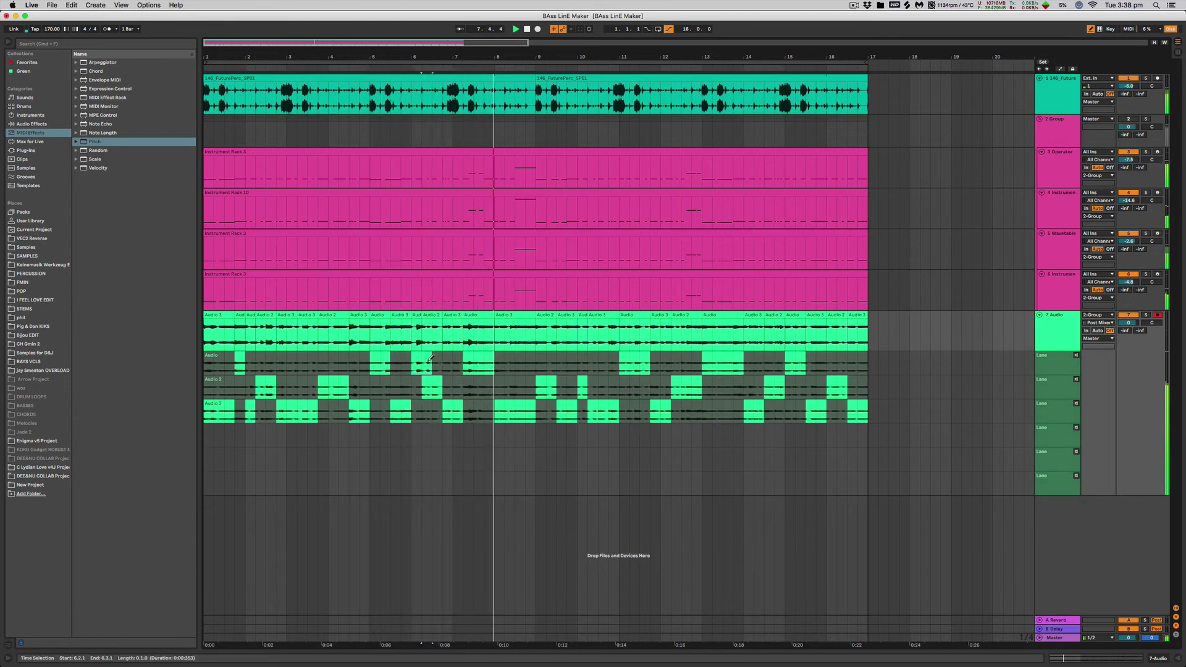
click(367, 70)
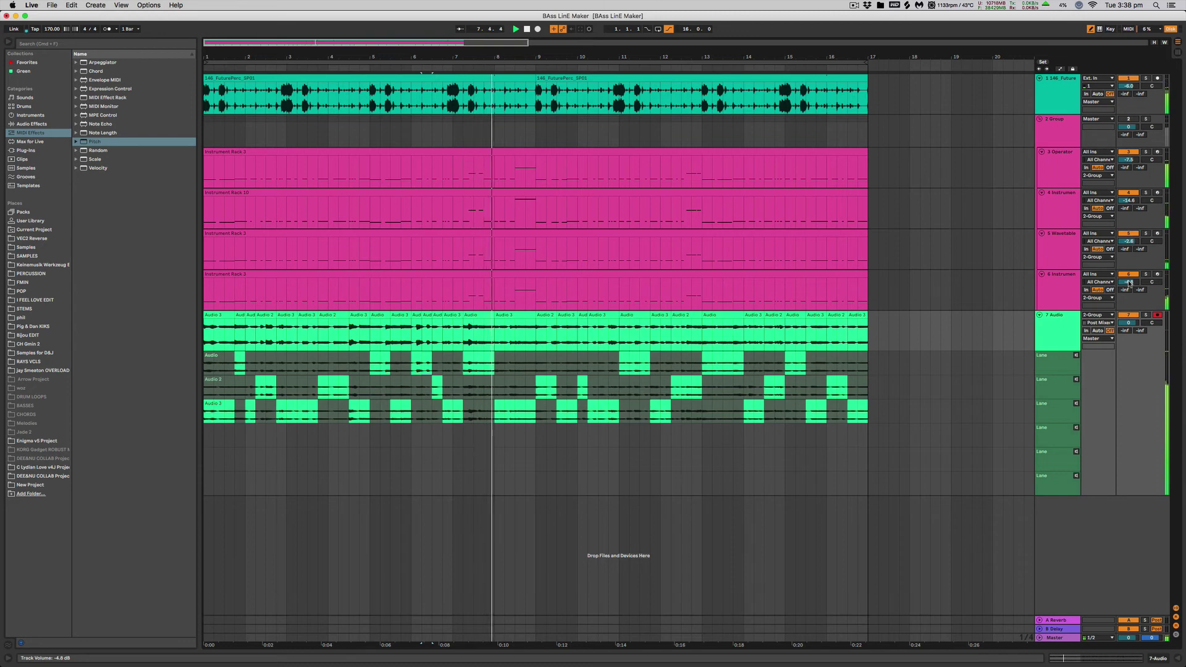
click(327, 68)
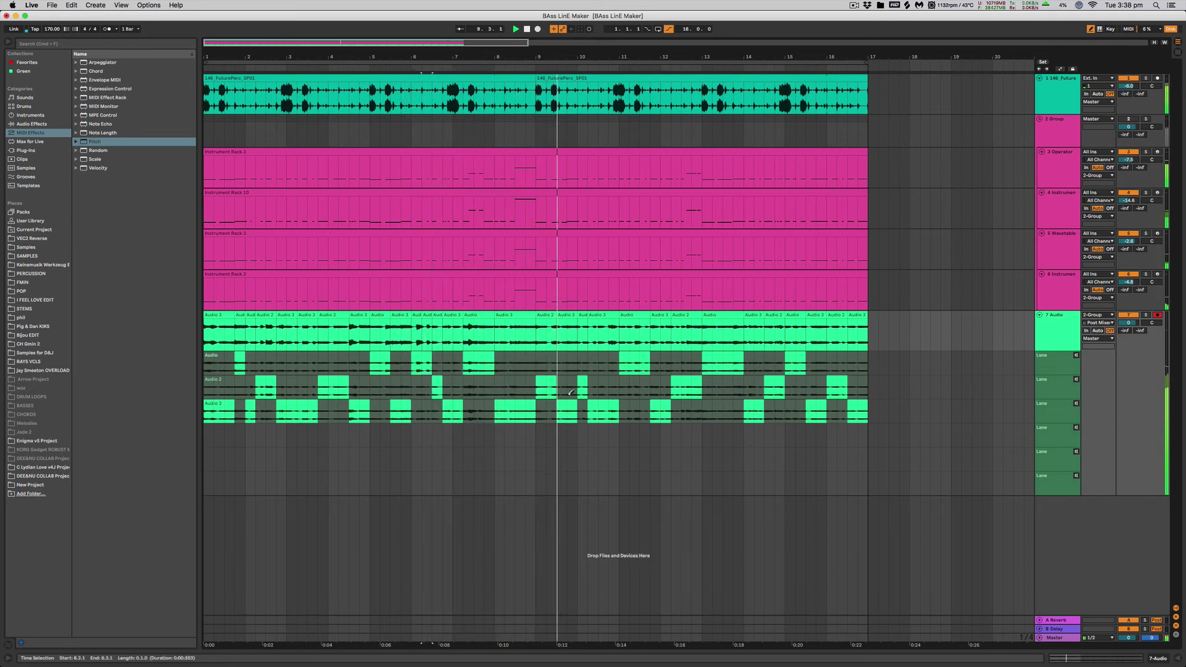
key(space)
- Comp beats 8.3 to bar 9 from the Audio take and audition around bars 9–10
drag(517, 386, 538, 386)
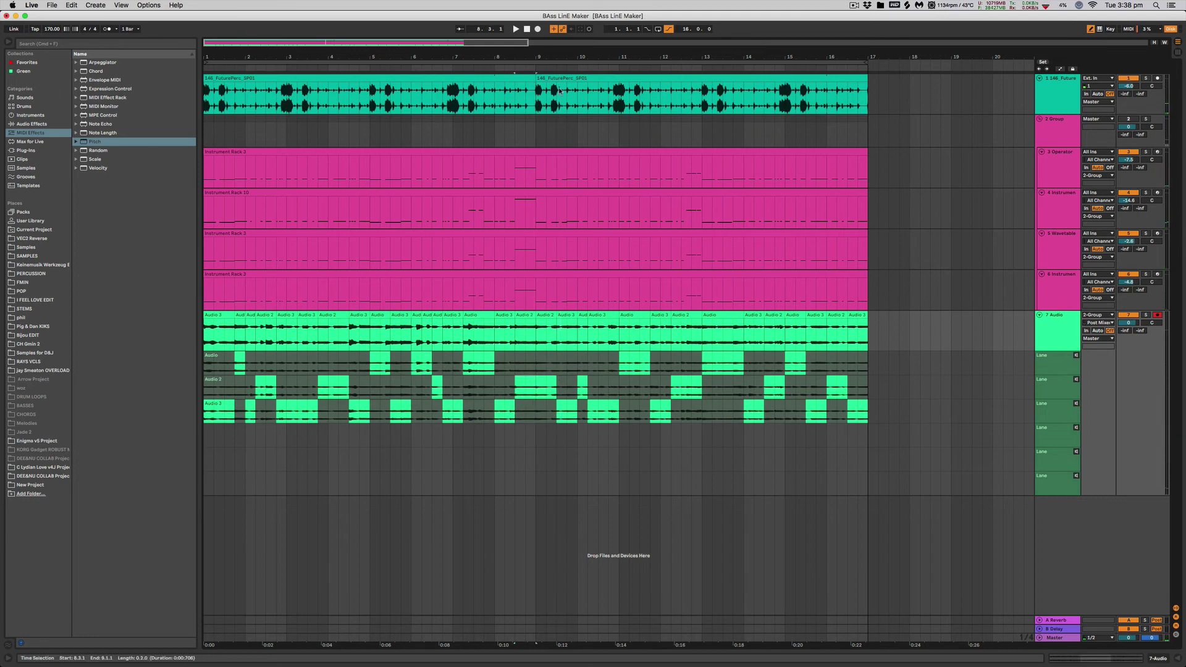
key(space)
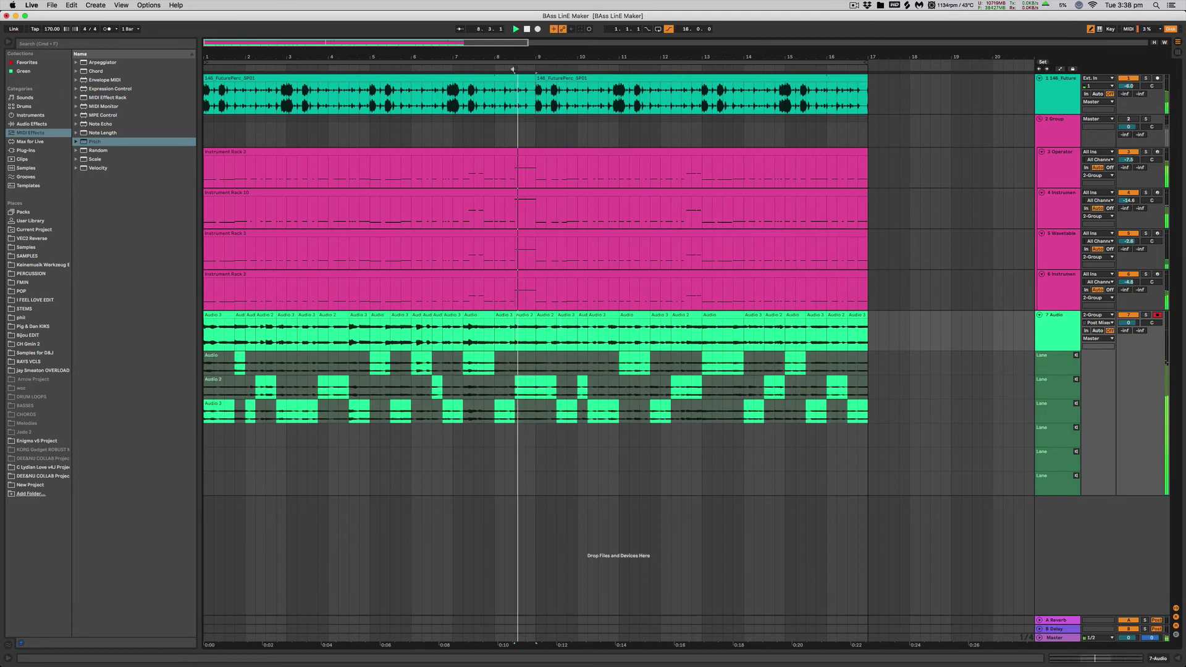
key(space)
click(522, 360)
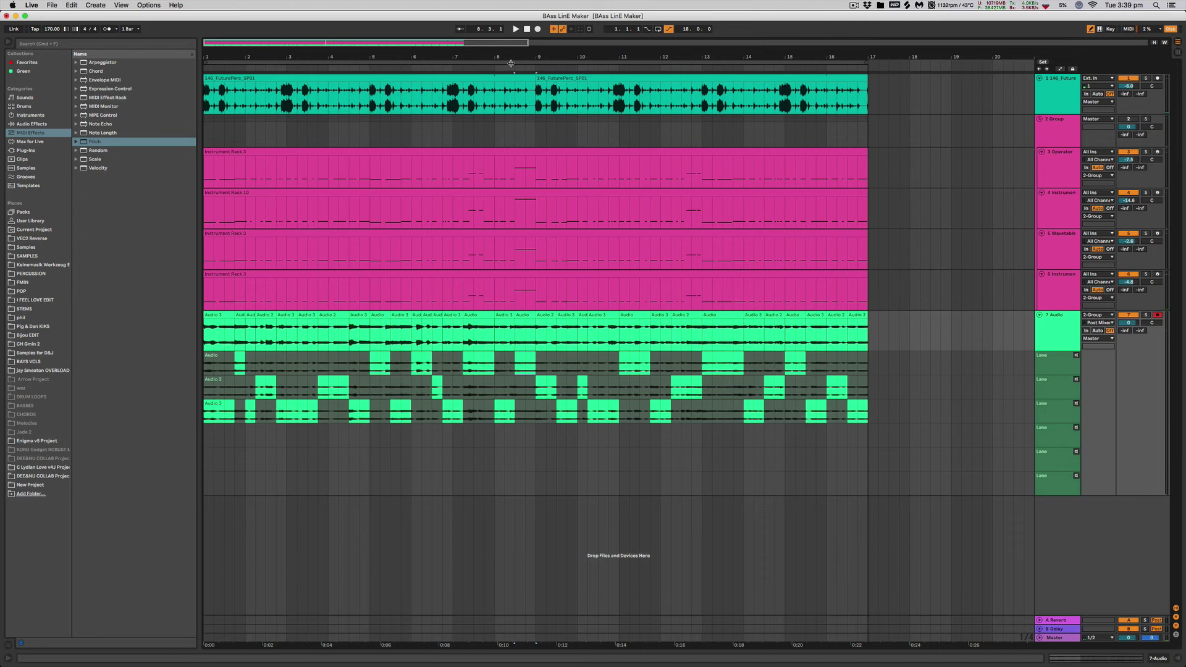
key(space)
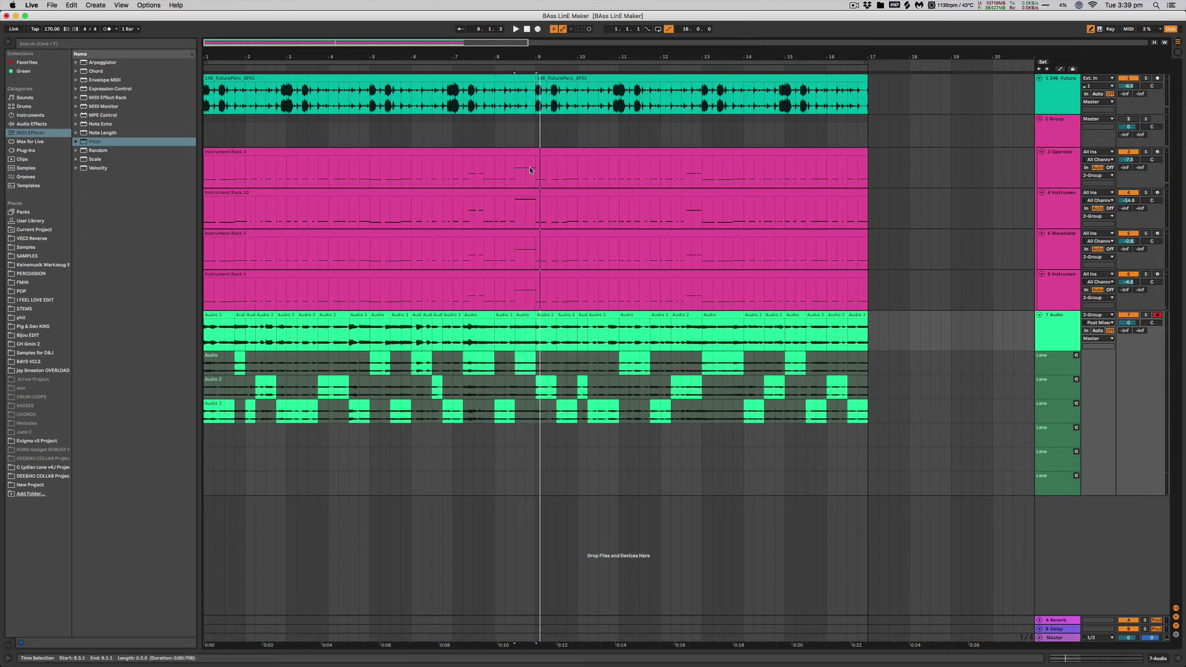
key(space)
click(533, 67)
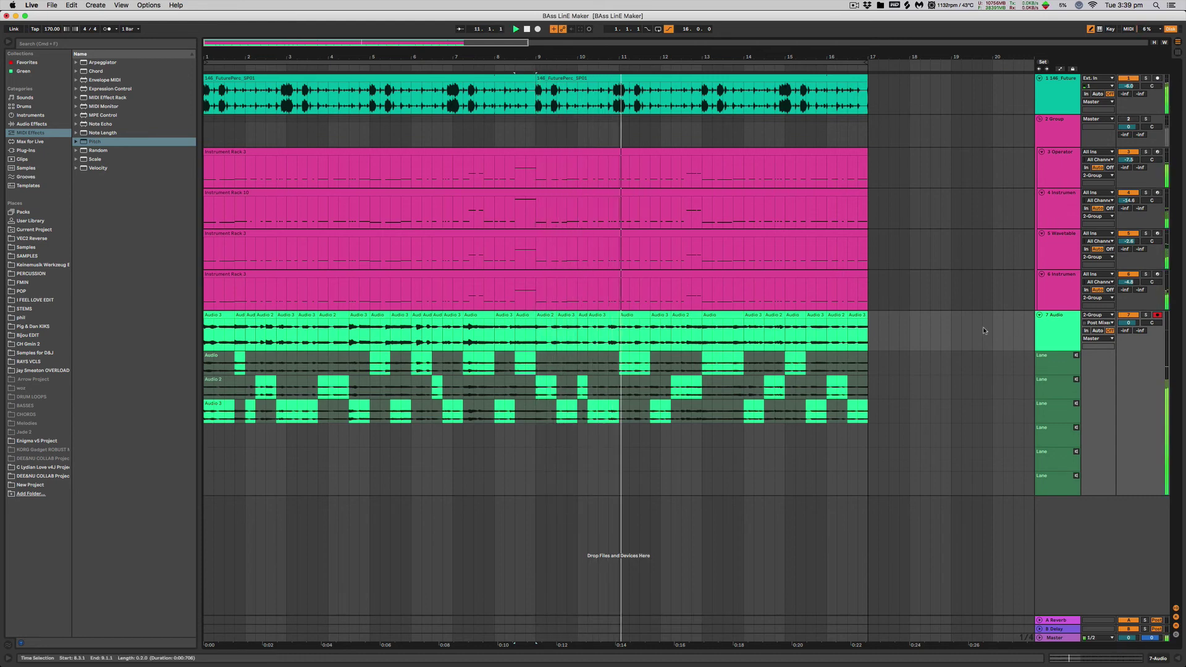
click(571, 66)
key(space)
- Move beat 10.2 to the Audio take and check it from around bar 9.5
click(593, 386)
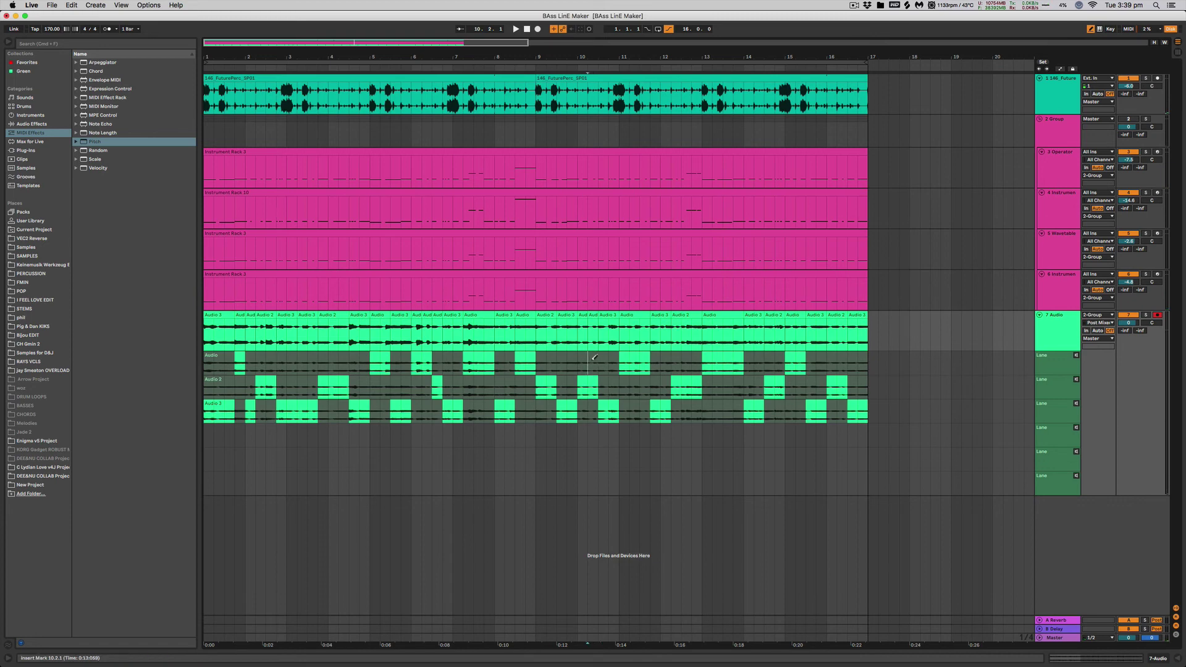
click(596, 357)
click(551, 67)
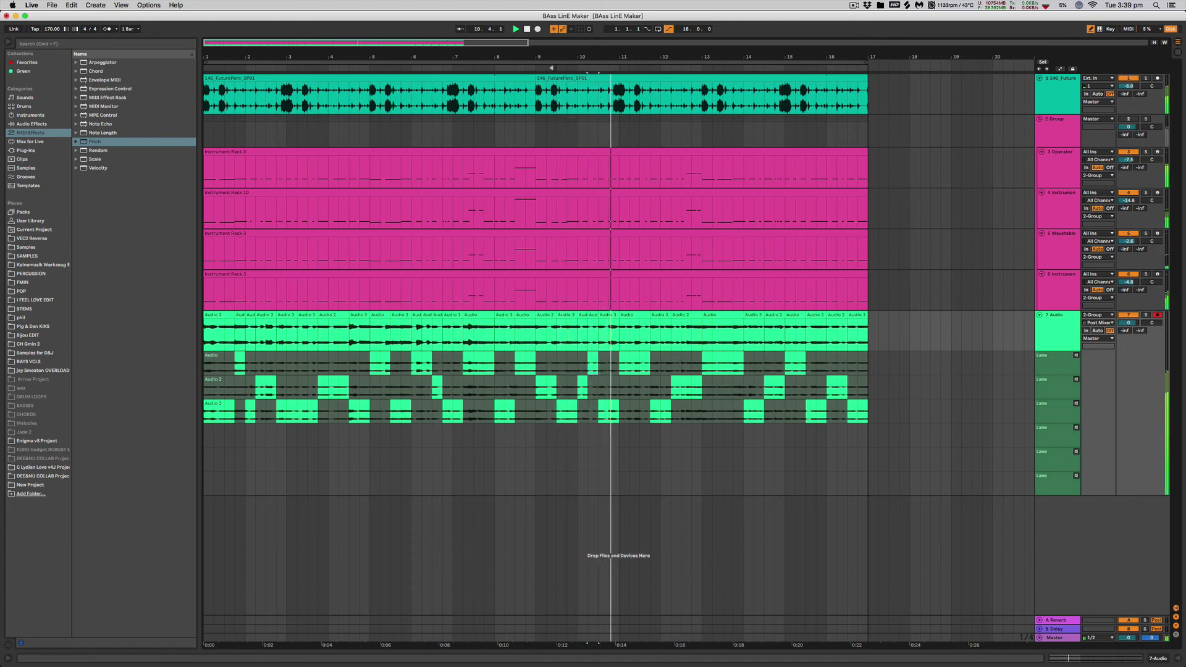
key(space)
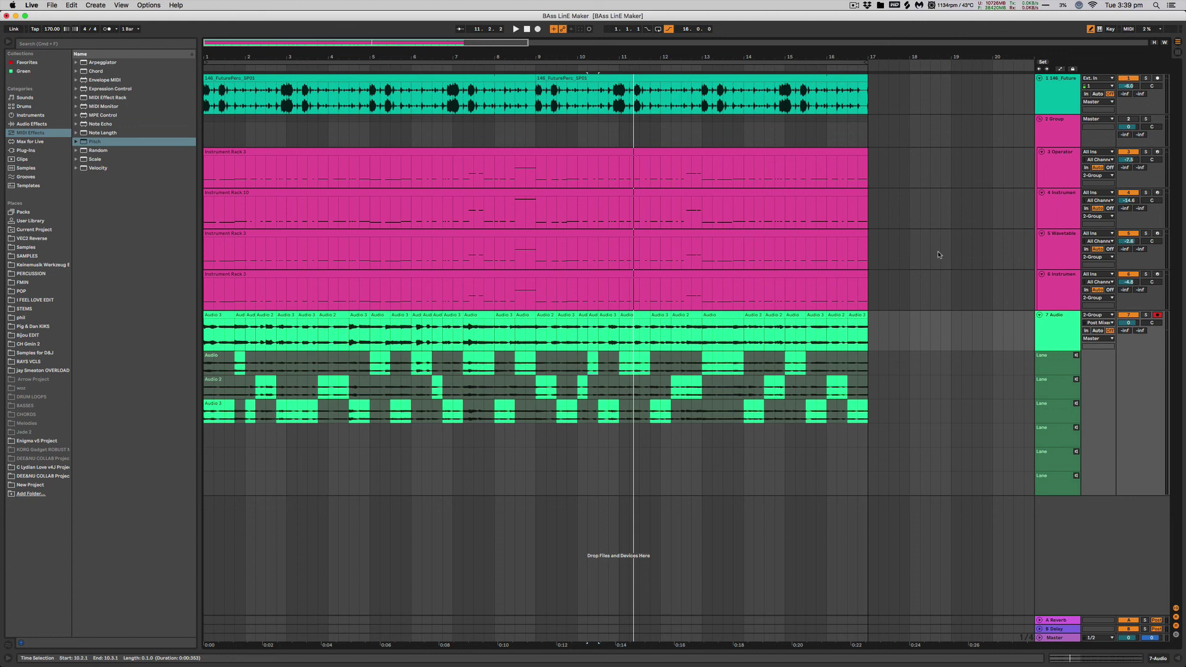
- Open Device View on the Operator track, then switch to track 4's Instrument Rack
double_click(1064, 174)
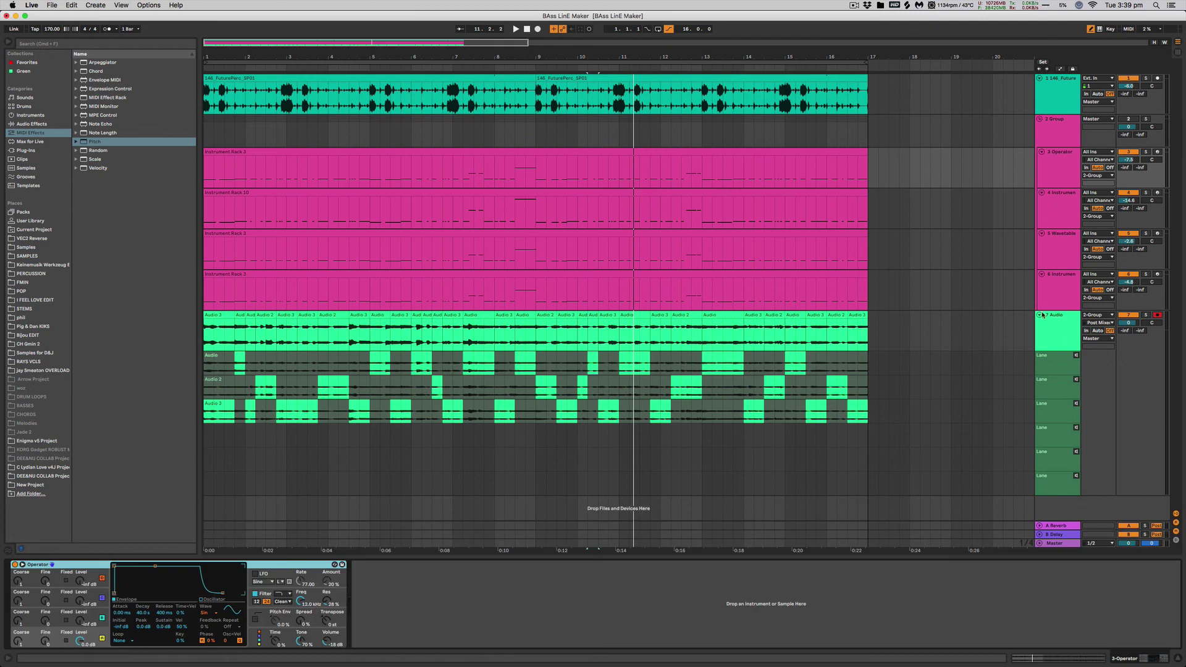
click(1063, 209)
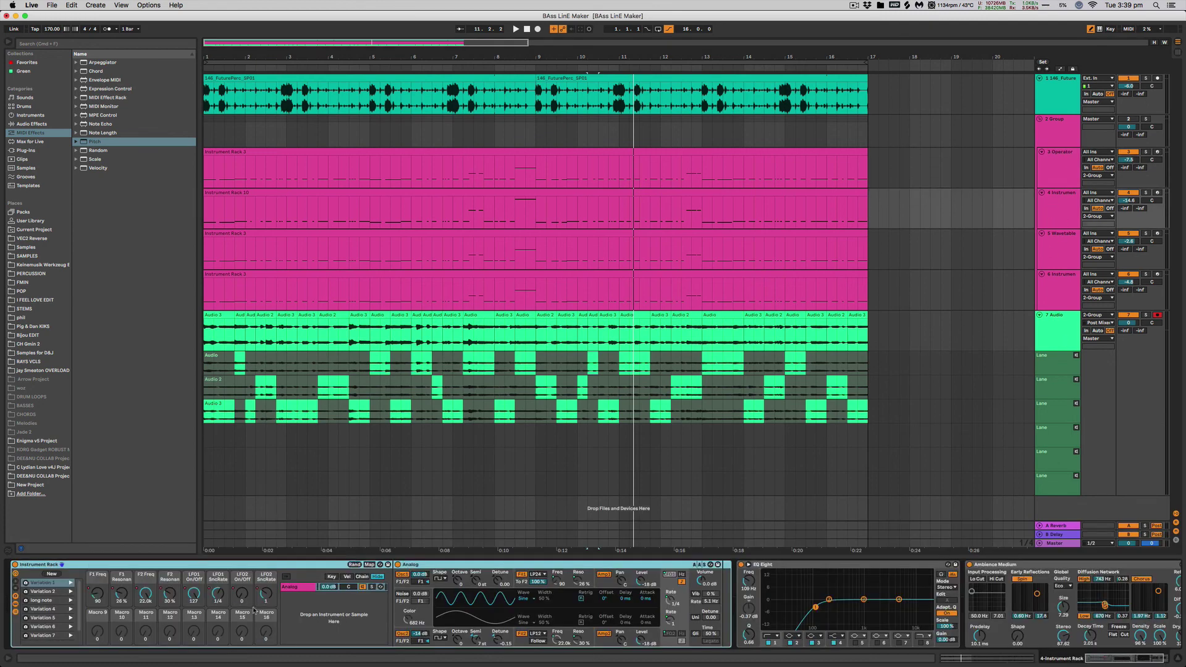